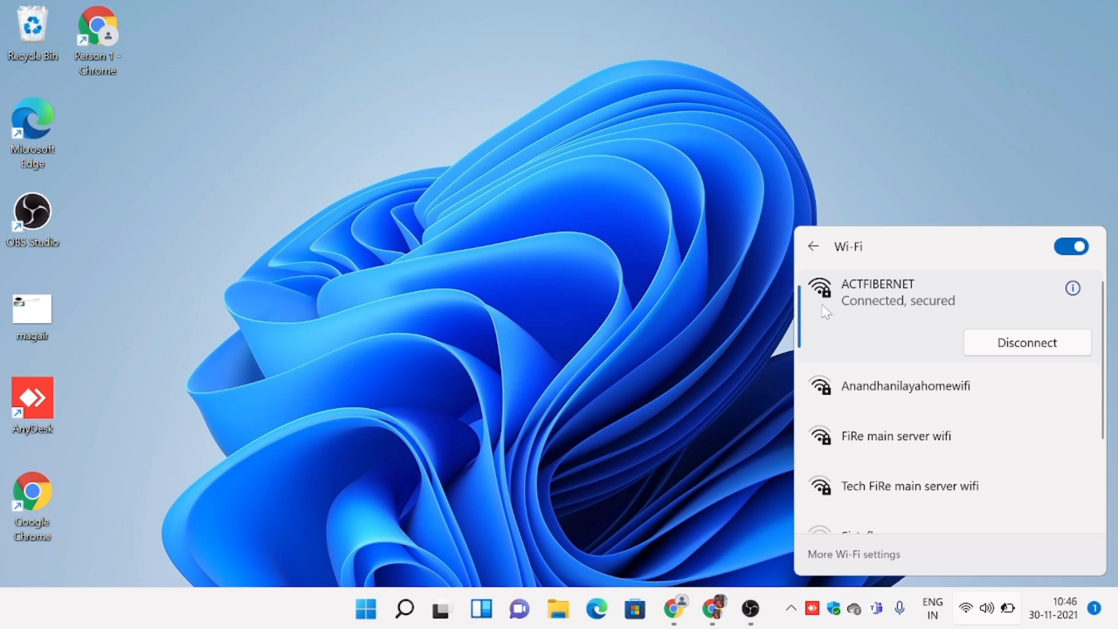
Look through the list of available Wi-Fi networks, including the connected ACTFIBERNET, and close it.
{"action": "scroll", "coordinate": [839, 434], "scroll_direction": "down", "scroll_amount": 3}
{"action": "scroll", "coordinate": [841, 439], "scroll_direction": "down", "scroll_amount": 1}
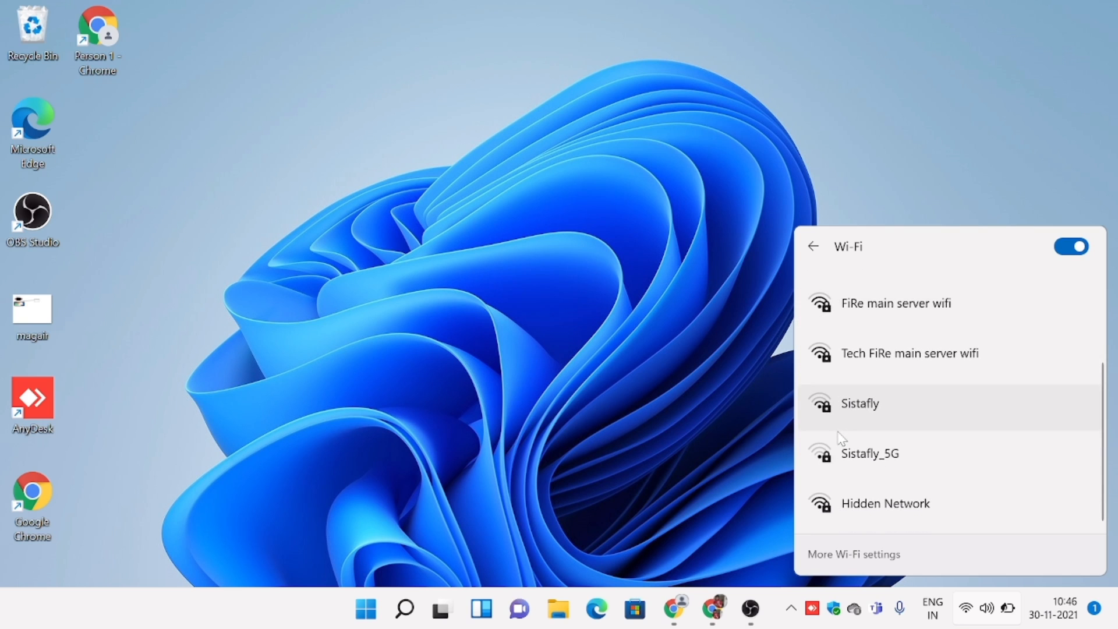
{"action": "scroll", "coordinate": [840, 438], "scroll_direction": "up", "scroll_amount": 4}
{"action": "scroll", "coordinate": [840, 437], "scroll_direction": "down", "scroll_amount": 3}
{"action": "left_click", "coordinate": [688, 445]}
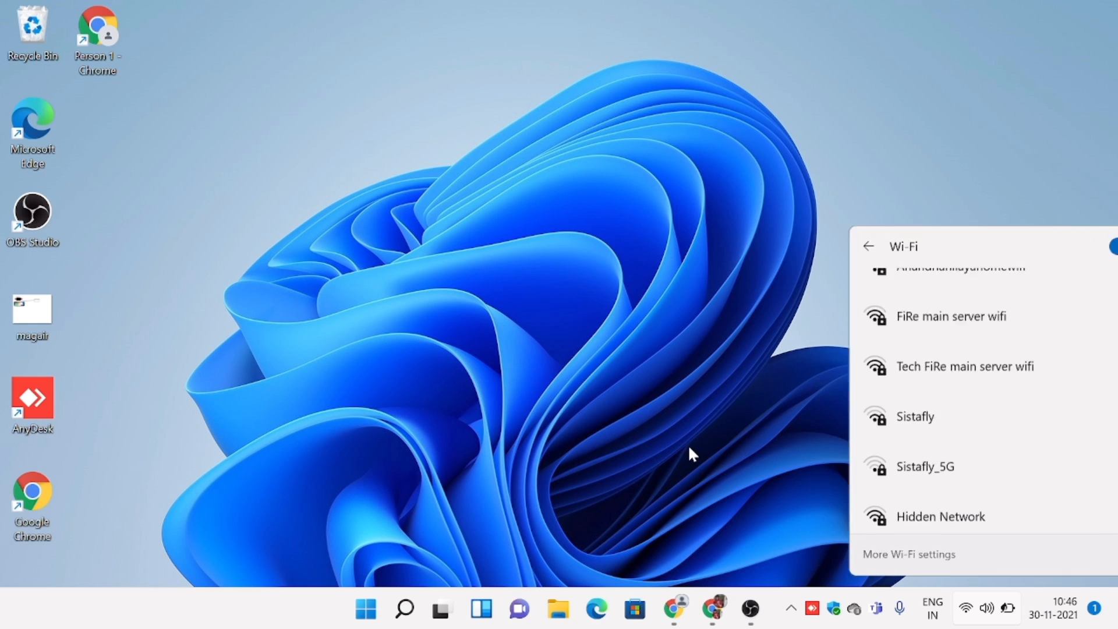
Open Command Prompt and run ipconfig to check the Wi-Fi adapter's IPv4 address and default gateway.
{"action": "mouse_move", "coordinate": [687, 606]}
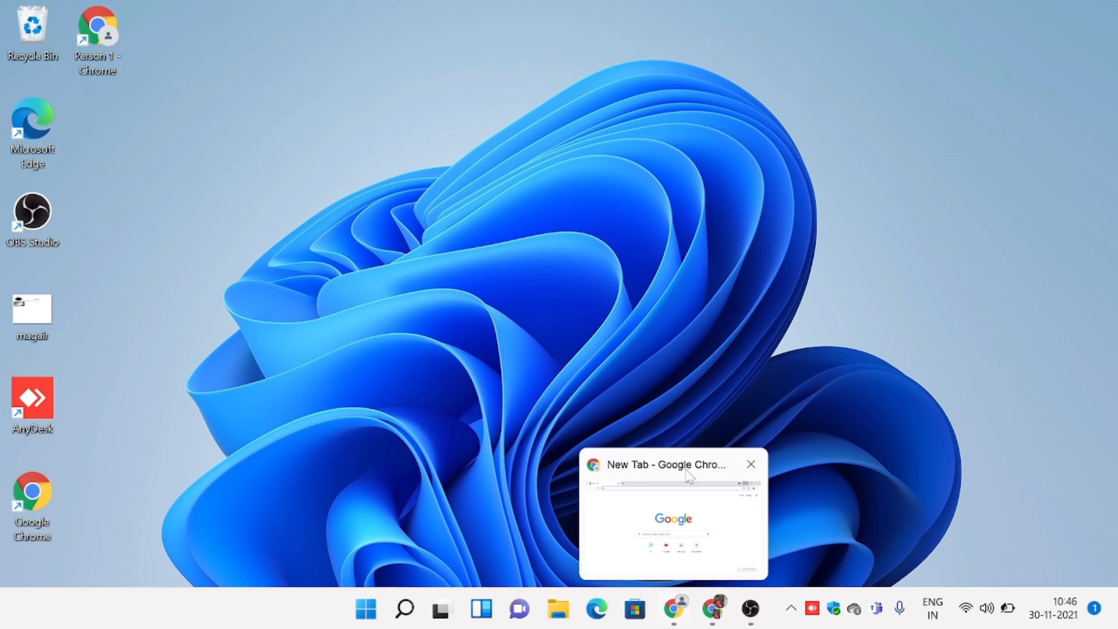
{"action": "left_click", "coordinate": [405, 608]}
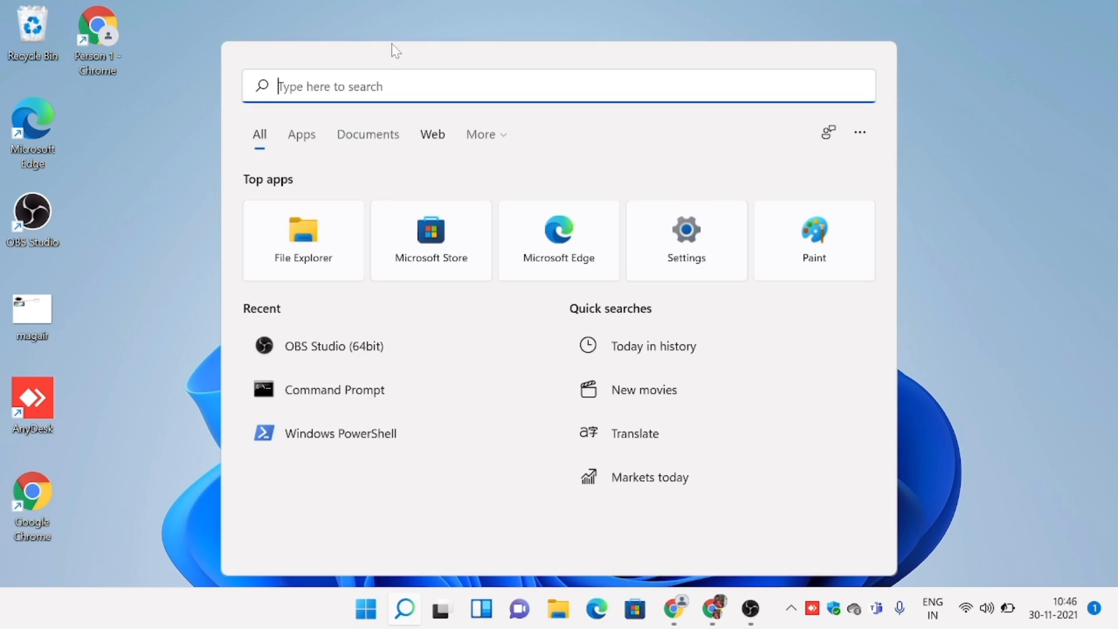
{"action": "left_click", "coordinate": [390, 401]}
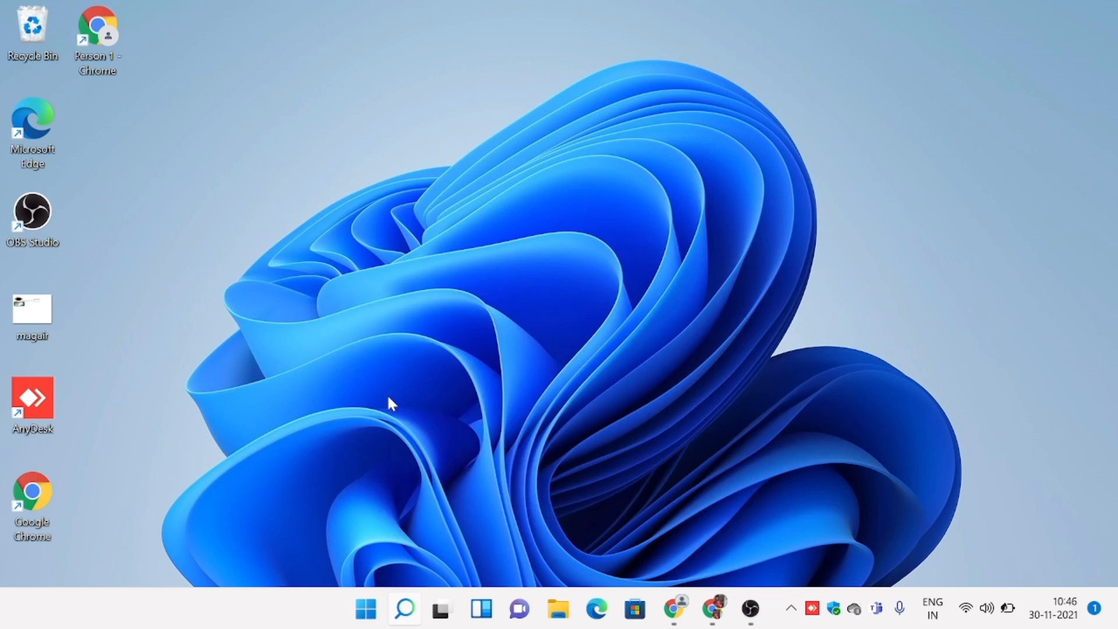
{"action": "type", "text": "ip"}
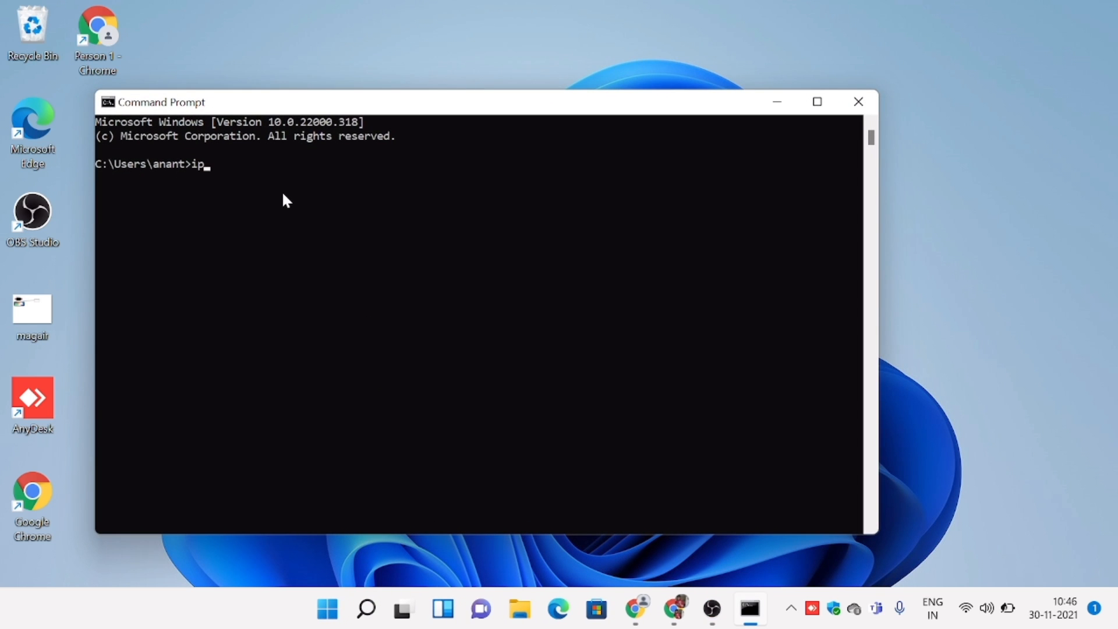
{"action": "type", "text": "config"}
{"action": "key", "text": "Return"}
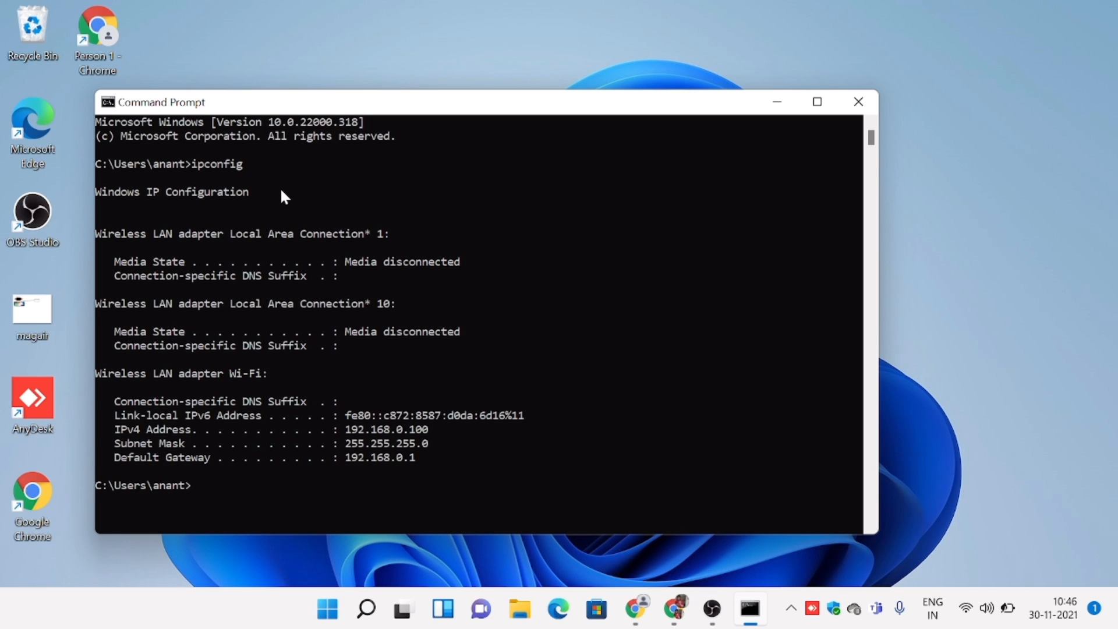
{"action": "left_click_drag", "start_coordinate": [352, 428], "coordinate": [430, 434]}
{"action": "left_click", "coordinate": [586, 463]}
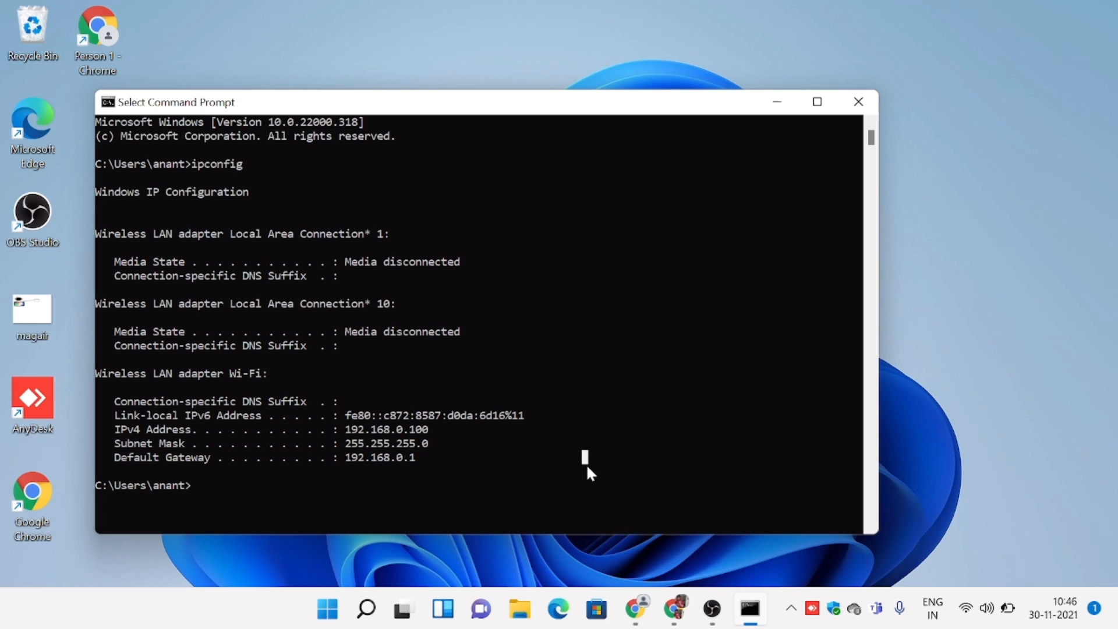
Switch to Chrome and open the TP-Link router's login page at 192.168.0.1.
{"action": "left_click", "coordinate": [636, 609]}
{"action": "left_click", "coordinate": [431, 417]}
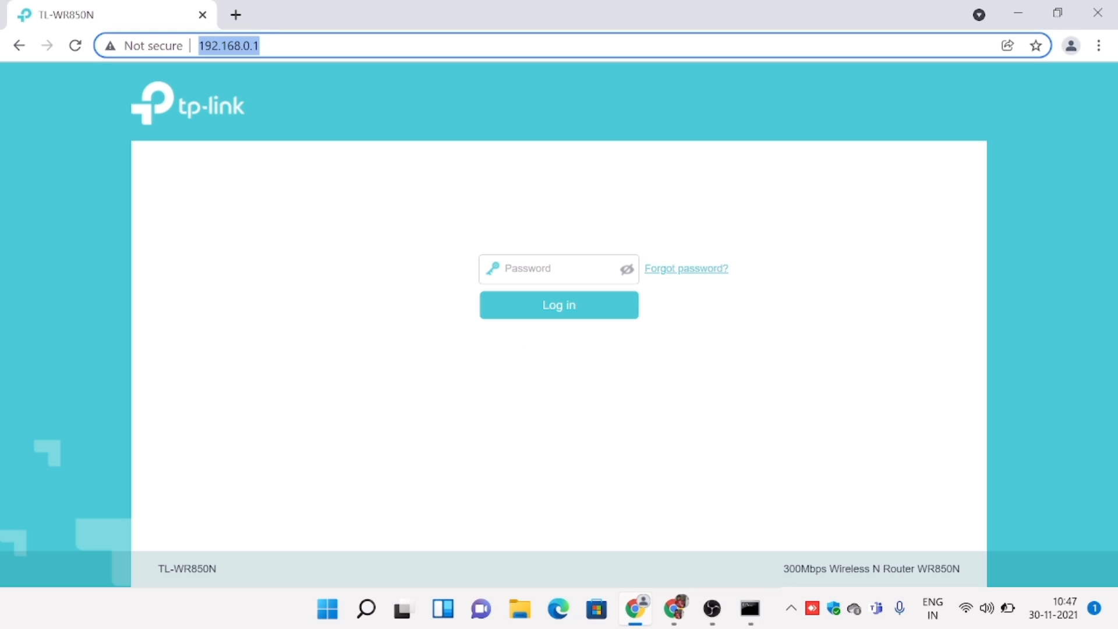
{"action": "left_click", "coordinate": [260, 46]}
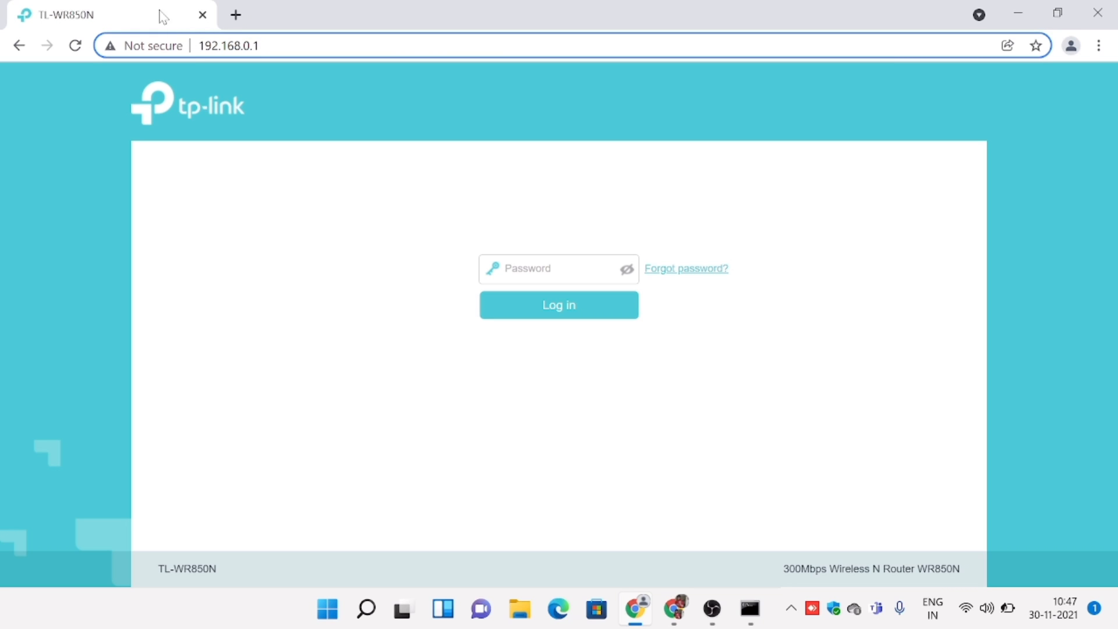
{"action": "left_click", "coordinate": [236, 15]}
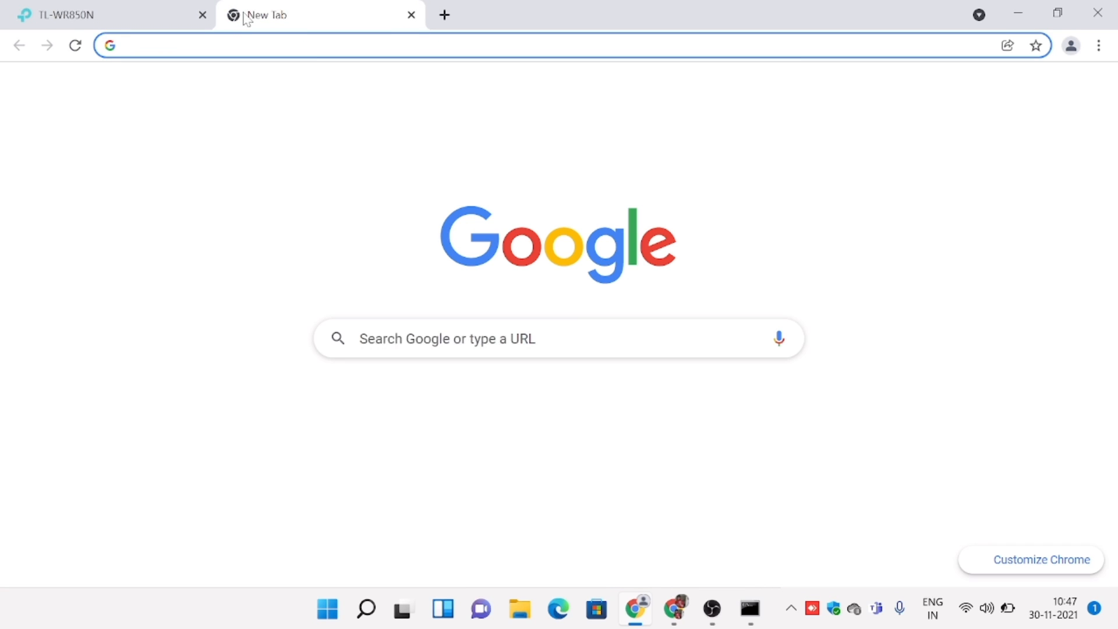
{"action": "left_click", "coordinate": [411, 16]}
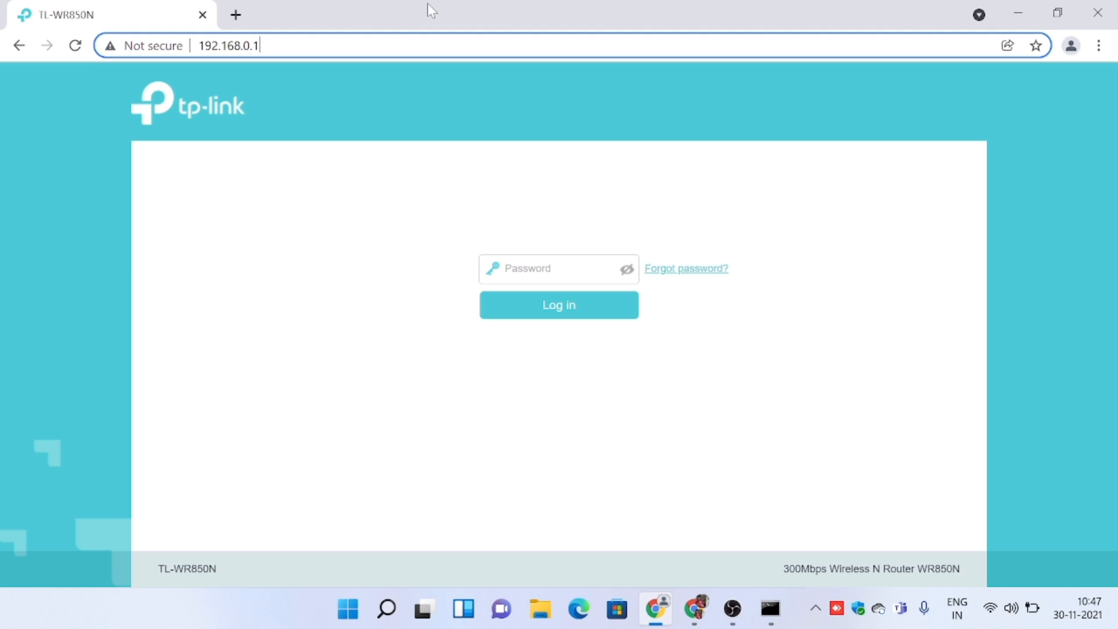
Enter the router's administrator password and log in to the TL-WR850N management page.
{"action": "left_click", "coordinate": [507, 269]}
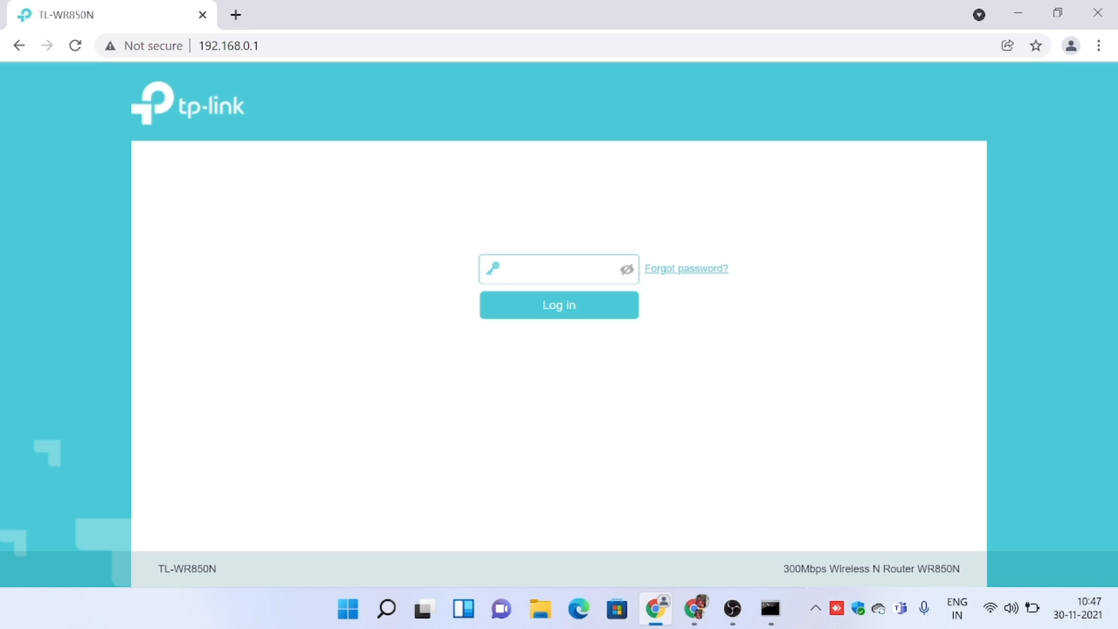
{"action": "type", "text": "a"}
{"action": "key", "text": "Return"}
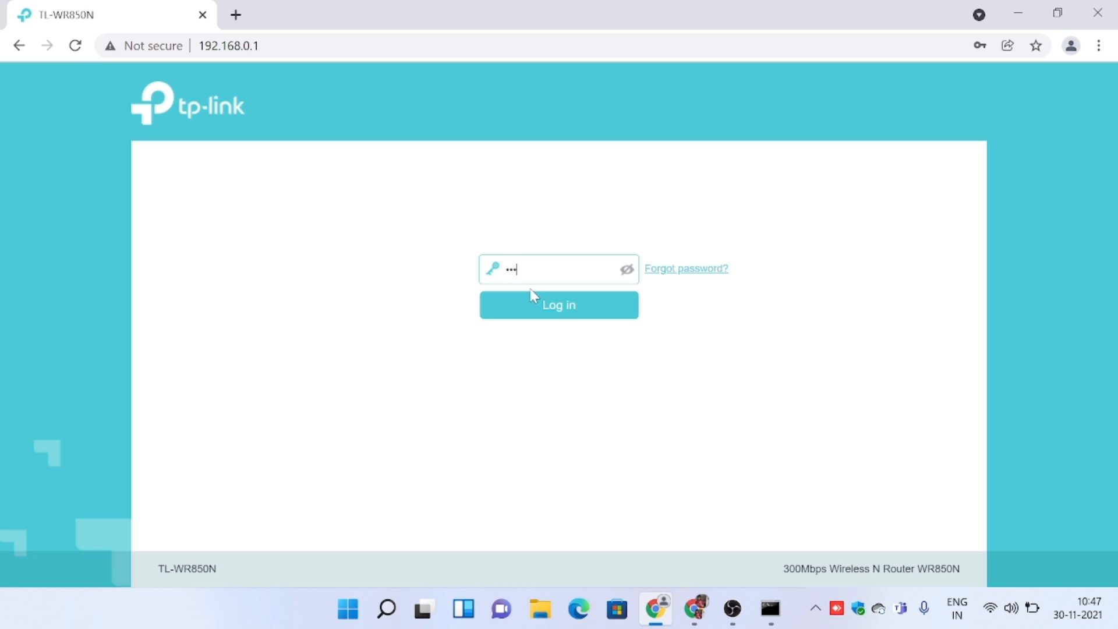
Log in to the router's management page and review the Internet, Wireless and LAN status information.
{"action": "key", "text": "Return"}
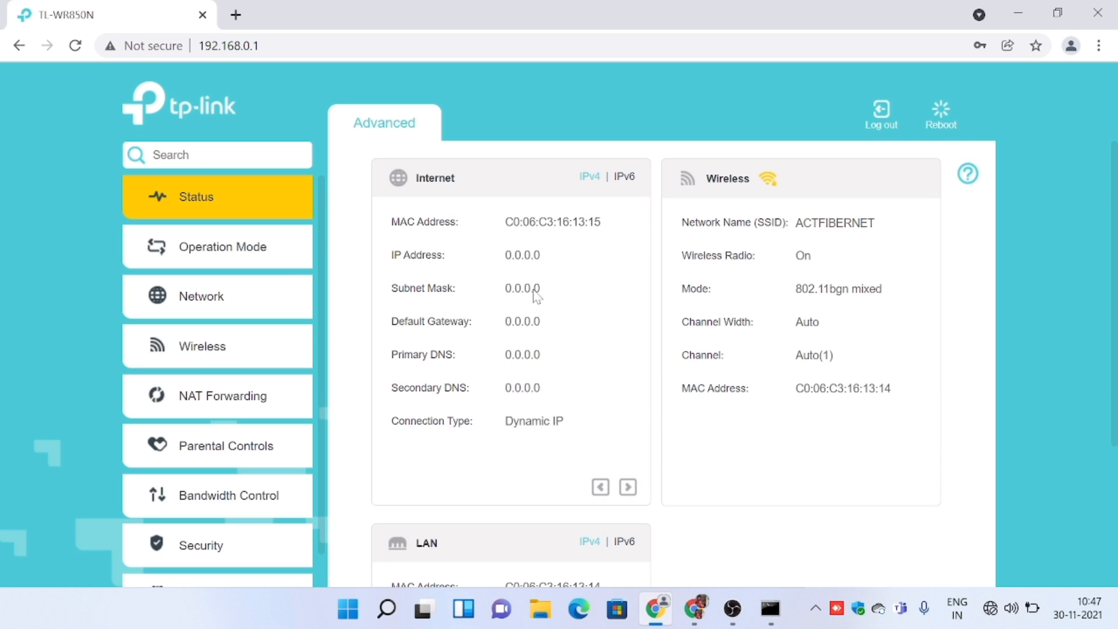
{"action": "scroll", "coordinate": [532, 294], "scroll_direction": "down", "scroll_amount": 4}
{"action": "scroll", "coordinate": [532, 295], "scroll_direction": "up", "scroll_amount": 4}
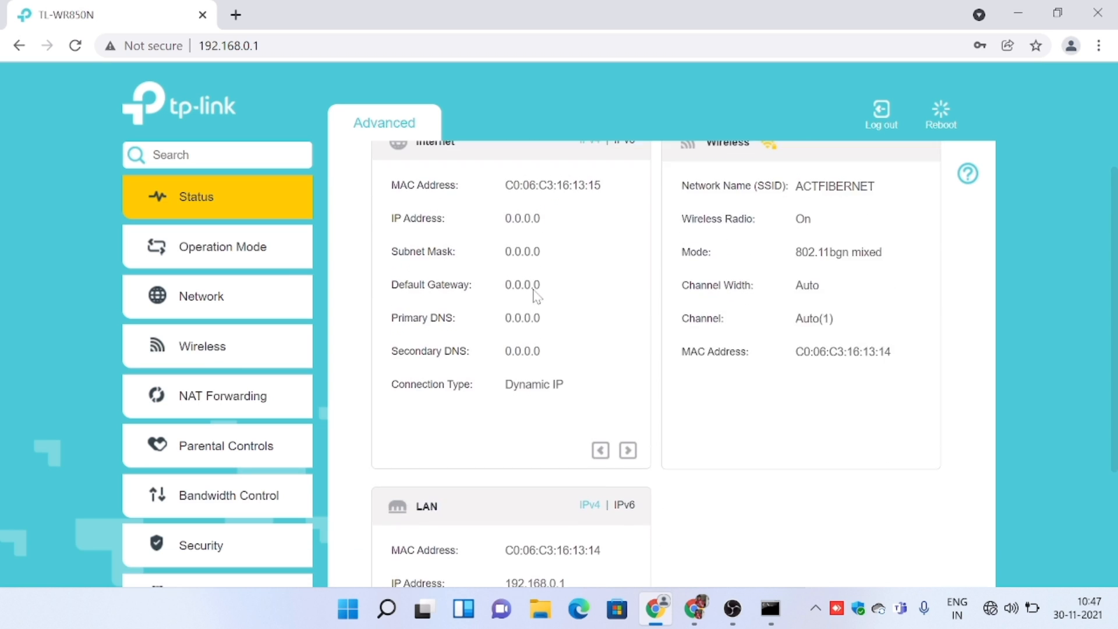
Open the Internet settings of the Network section and look through the IPv6 and MAC Clone options.
{"action": "left_click", "coordinate": [244, 319]}
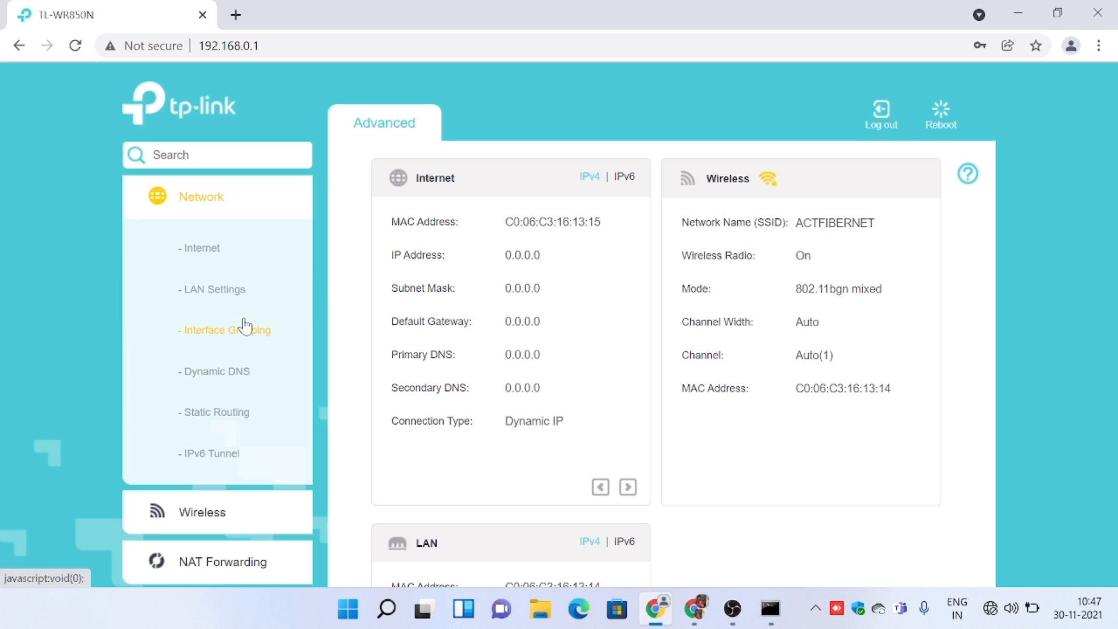
{"action": "left_click", "coordinate": [200, 261]}
{"action": "scroll", "coordinate": [486, 357], "scroll_direction": "down", "scroll_amount": 2}
{"action": "scroll", "coordinate": [483, 354], "scroll_direction": "down", "scroll_amount": 3}
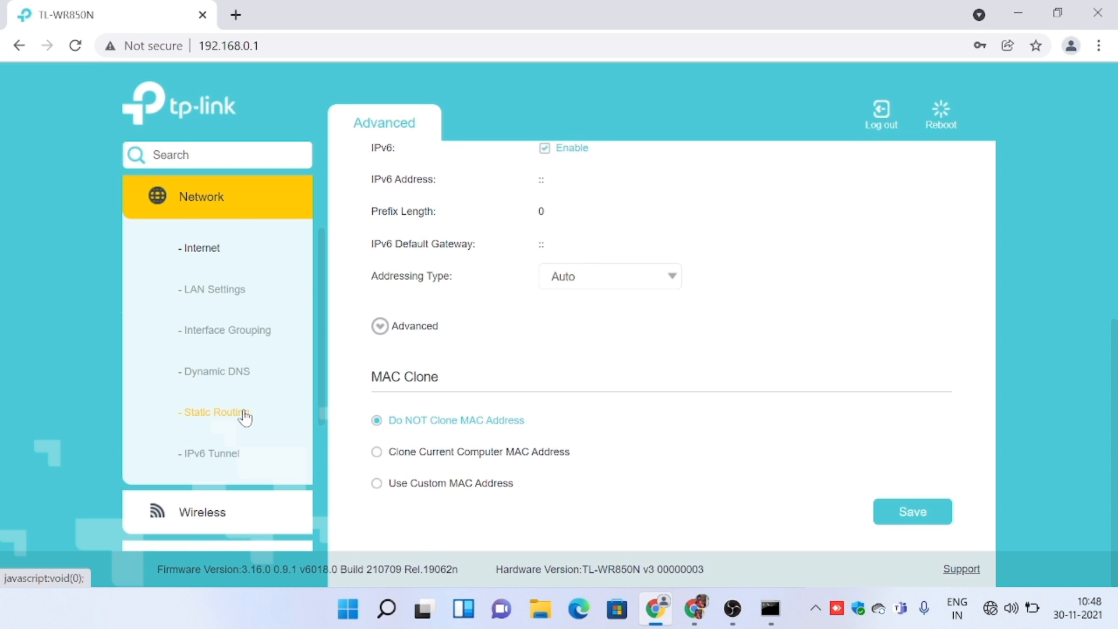
{"action": "scroll", "coordinate": [213, 473], "scroll_direction": "down", "scroll_amount": 3}
Open the Advanced Settings of the Wireless section and look through them to the Multi-SSID entries.
{"action": "left_click", "coordinate": [201, 339]}
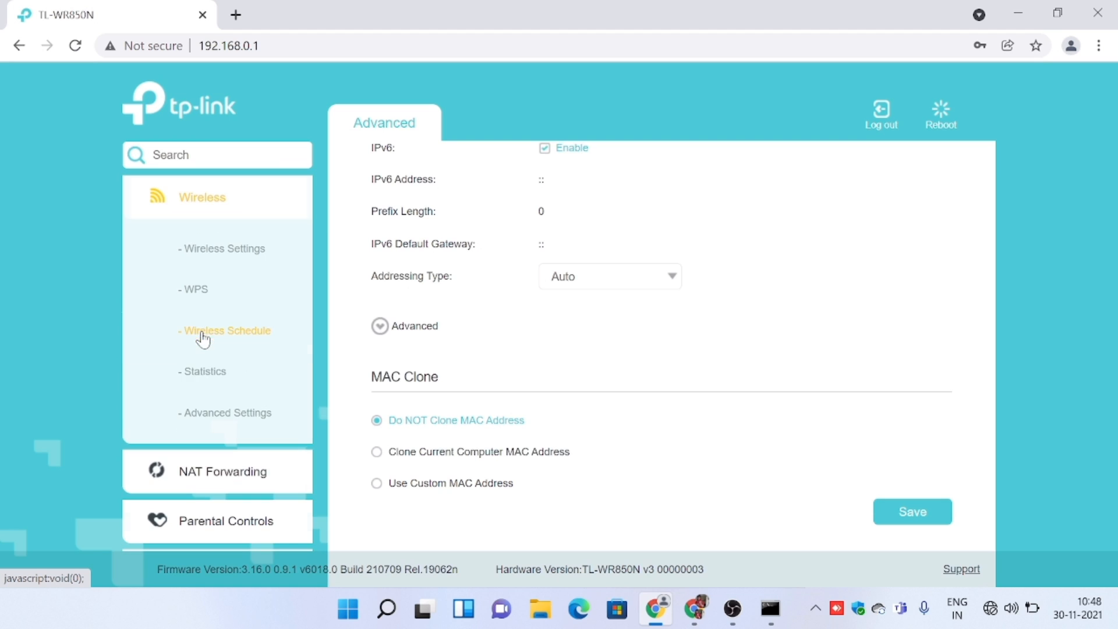
{"action": "left_click", "coordinate": [239, 415]}
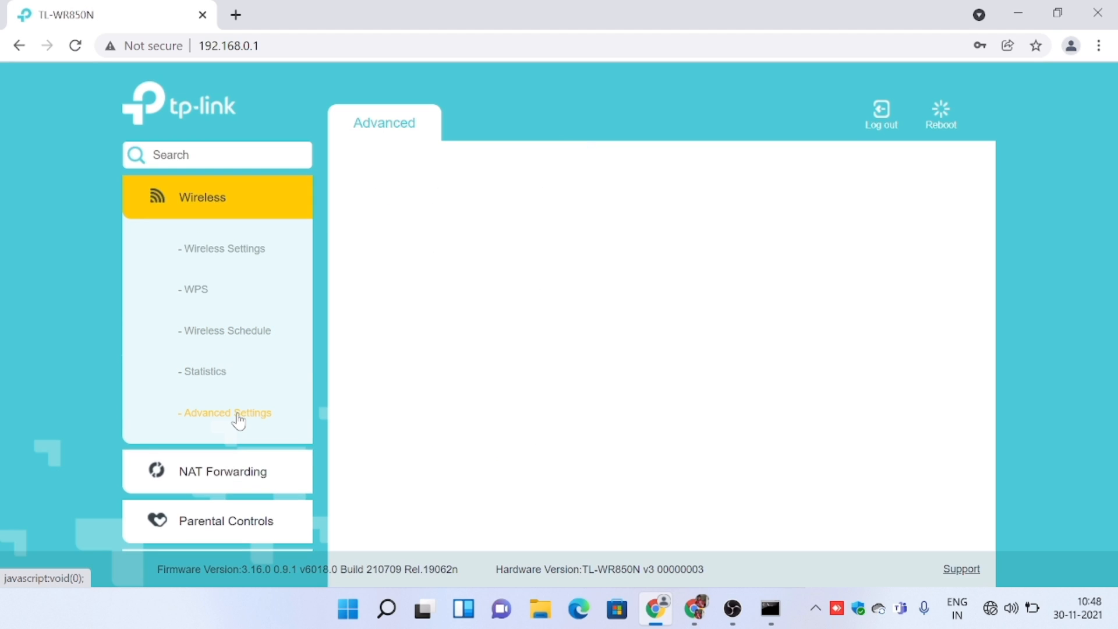
{"action": "scroll", "coordinate": [466, 414], "scroll_direction": "down", "scroll_amount": 5}
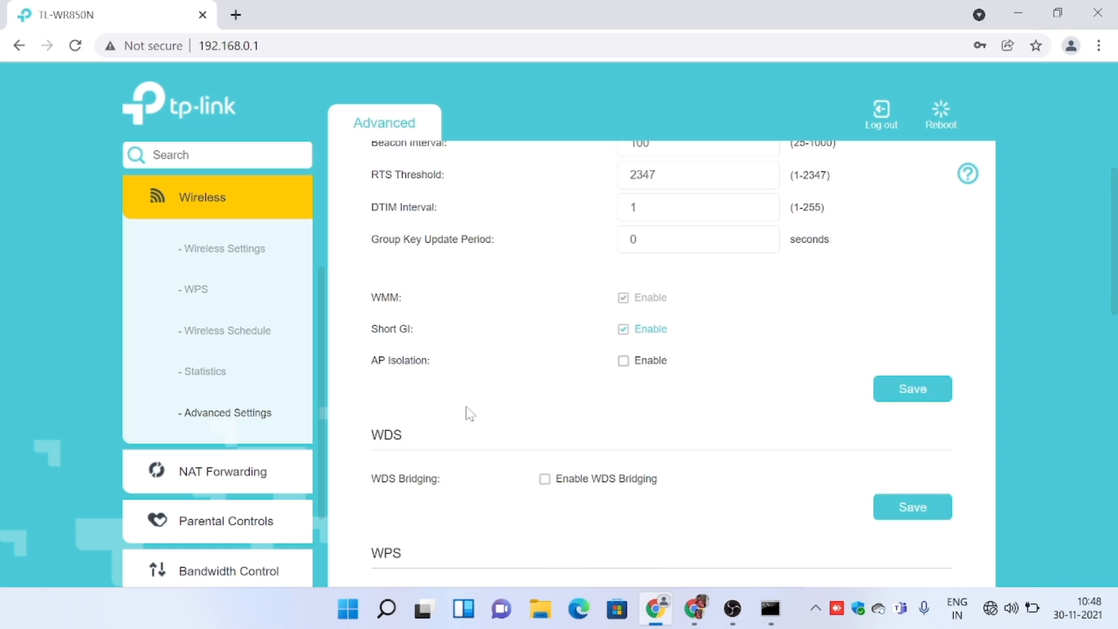
{"action": "scroll", "coordinate": [470, 413], "scroll_direction": "down", "scroll_amount": 5}
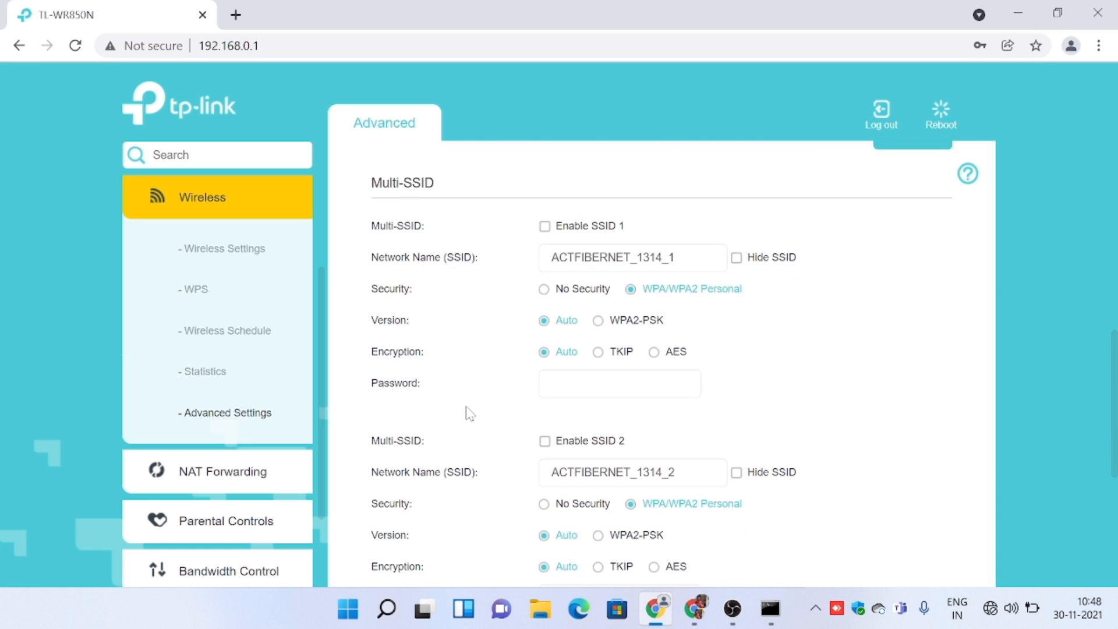
{"action": "scroll", "coordinate": [469, 413], "scroll_direction": "up", "scroll_amount": 2}
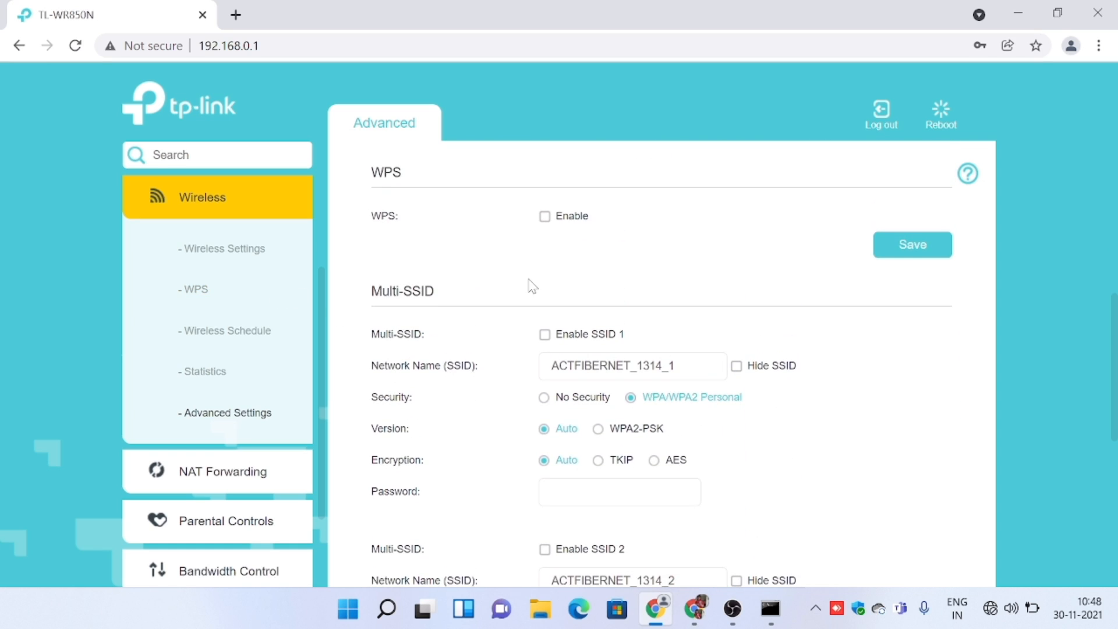
{"action": "scroll", "coordinate": [528, 287], "scroll_direction": "down", "scroll_amount": 2}
{"action": "scroll", "coordinate": [529, 288], "scroll_direction": "down", "scroll_amount": 5}
{"action": "scroll", "coordinate": [530, 289], "scroll_direction": "up", "scroll_amount": 5}
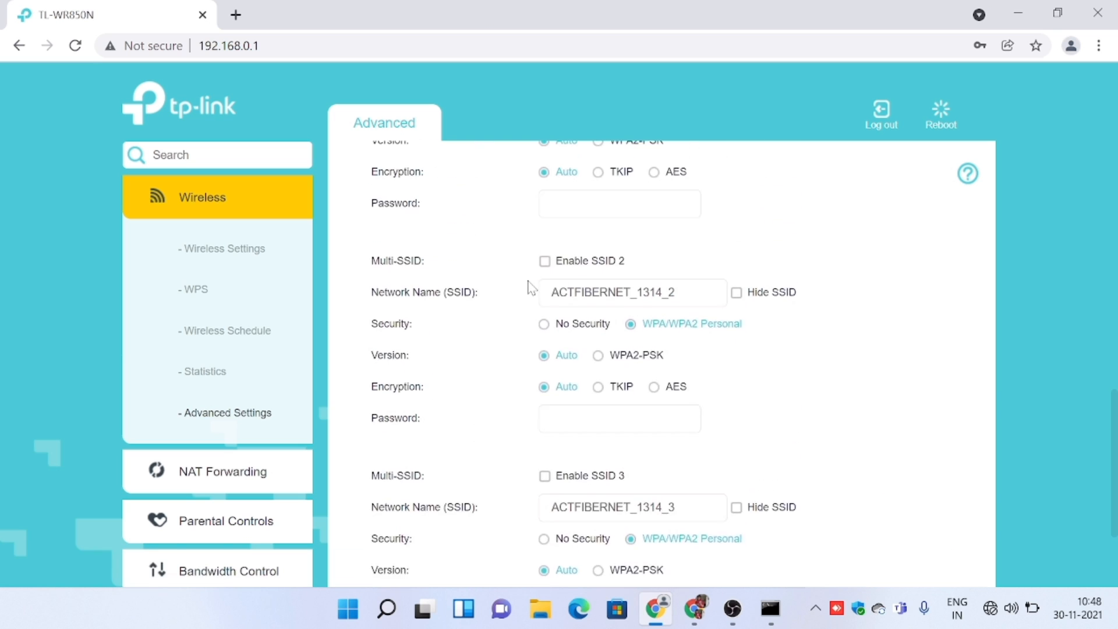
{"action": "left_click", "coordinate": [694, 280]}
{"action": "key", "text": "ctrl+a"}
{"action": "key", "text": "BackSpace"}
{"action": "type", "text": "Anna"}
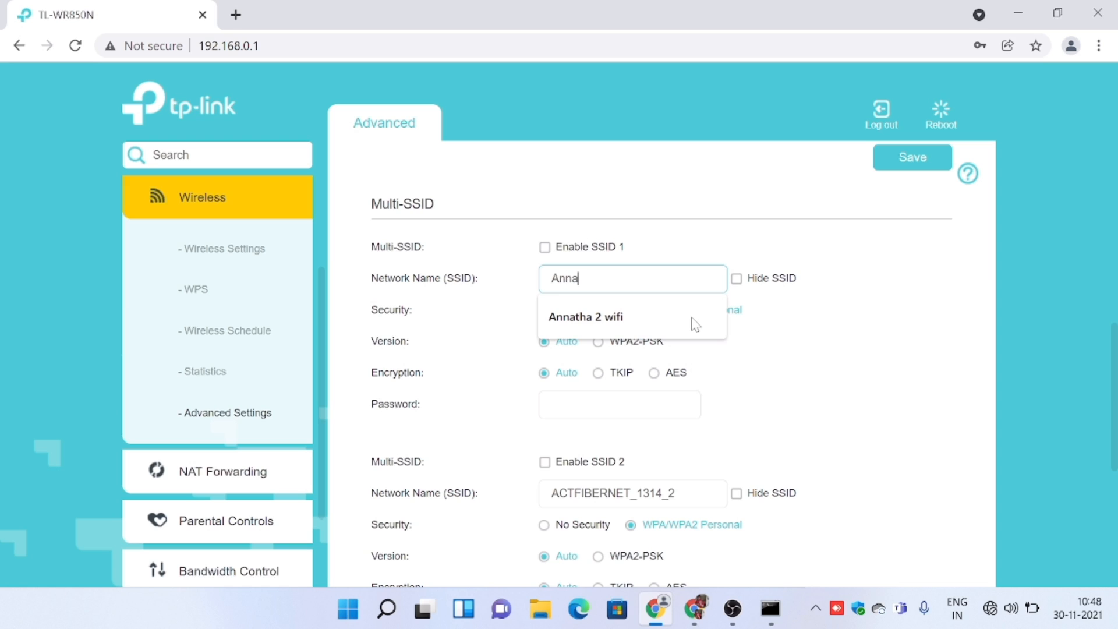
{"action": "type", "text": "tha"}
{"action": "key", "text": "BackSpace"}
{"action": "key", "text": "BackSpace"}
{"action": "key", "text": "BackSpace"}
{"action": "type", "text": "anatha"}
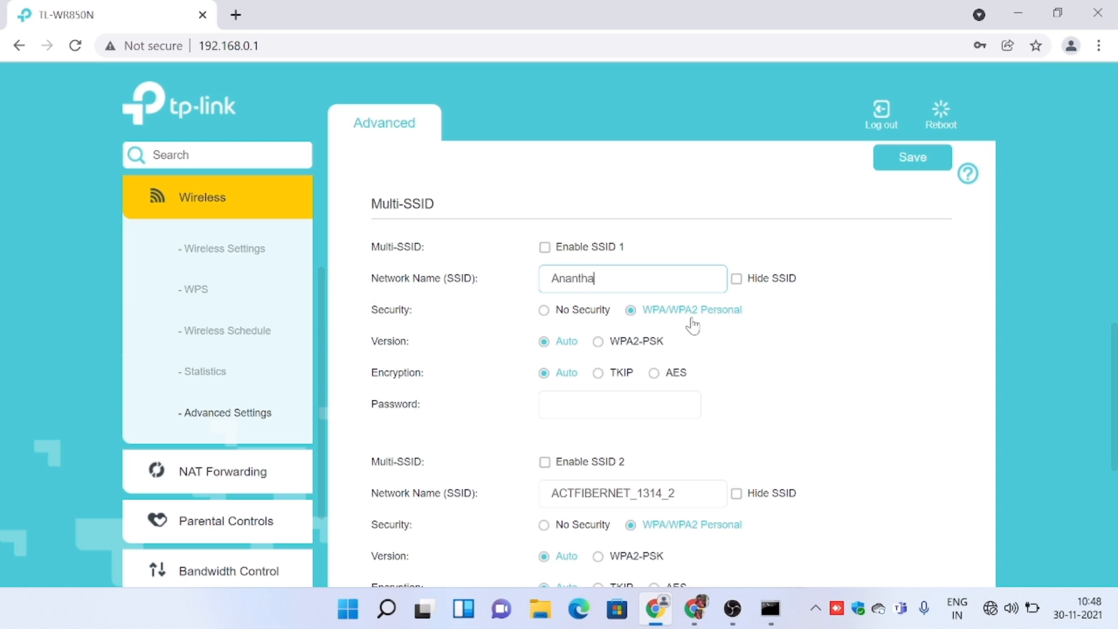
{"action": "type", "text": "@secondary"}
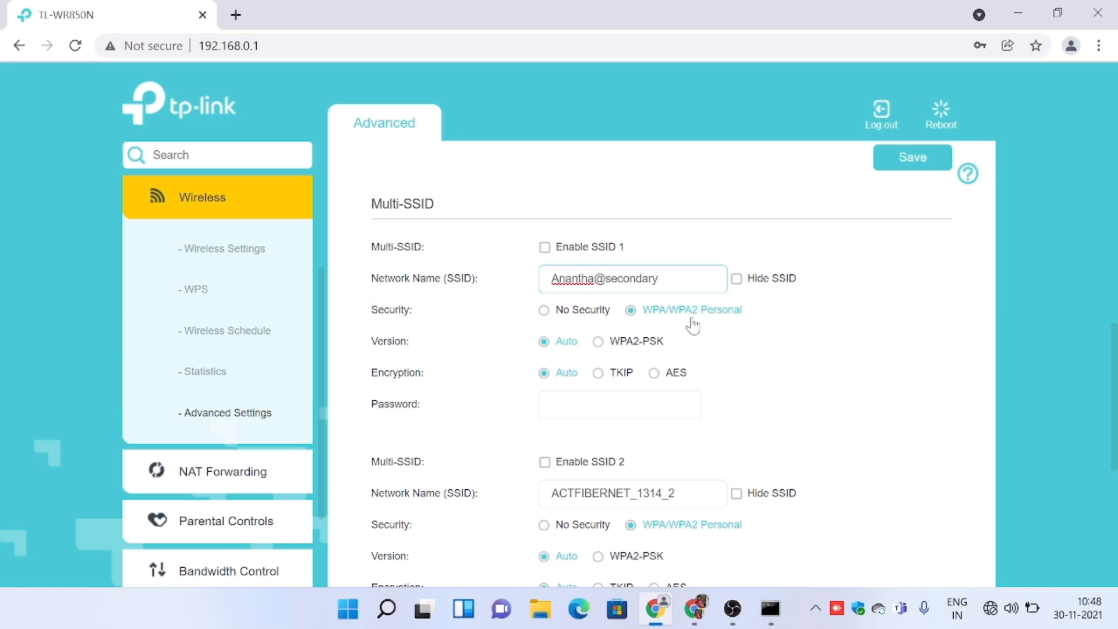
Enter the Wi-Fi password for the first Multi-SSID network and enable SSID 1.
{"action": "left_click", "coordinate": [676, 403]}
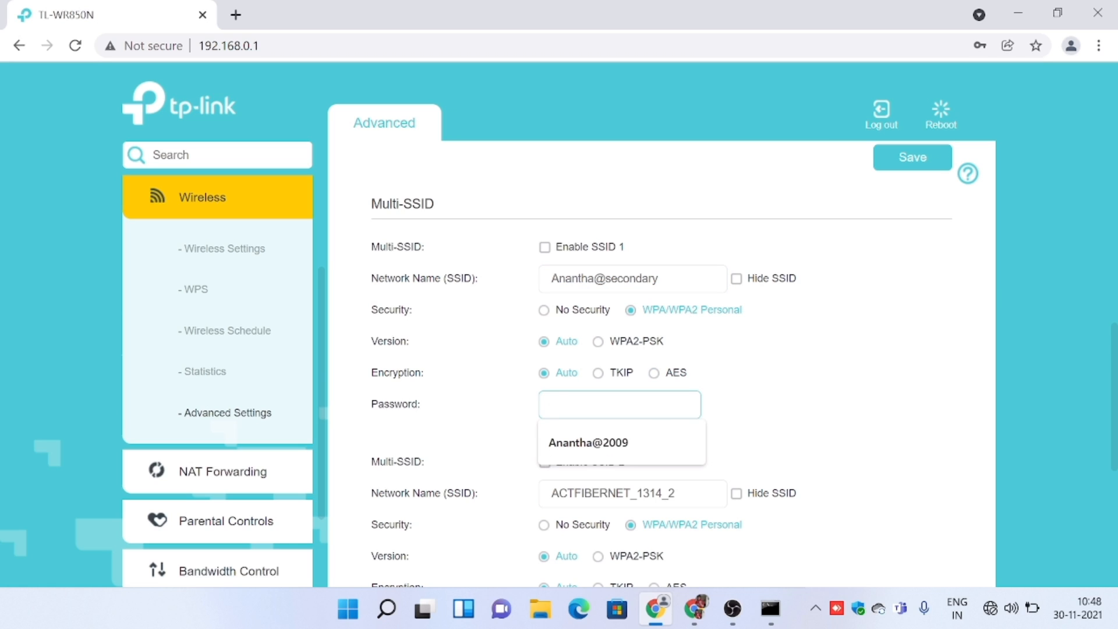
{"action": "left_click", "coordinate": [645, 448]}
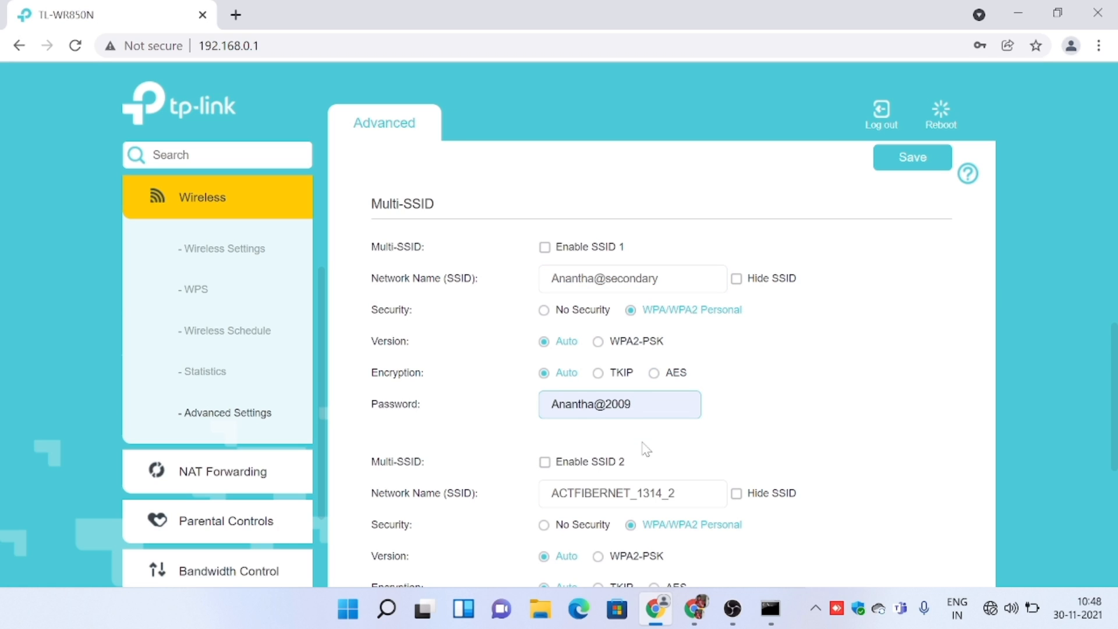
{"action": "key", "text": "ctrl+a"}
{"action": "key", "text": "BackSpace"}
{"action": "type", "text": "a"}
{"action": "key", "text": "BackSpace"}
{"action": "type", "text": "ad"}
{"action": "key", "text": "BackSpace"}
{"action": "type", "text": "dmin@123"}
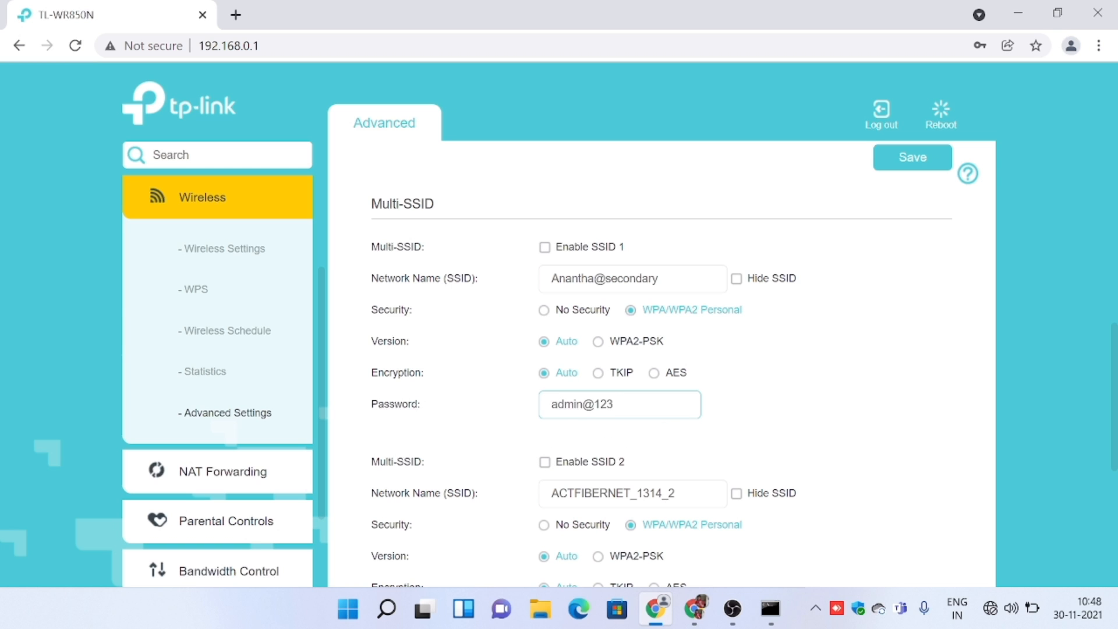
{"action": "scroll", "coordinate": [652, 393], "scroll_direction": "down", "scroll_amount": 2}
{"action": "scroll", "coordinate": [652, 392], "scroll_direction": "up", "scroll_amount": 2}
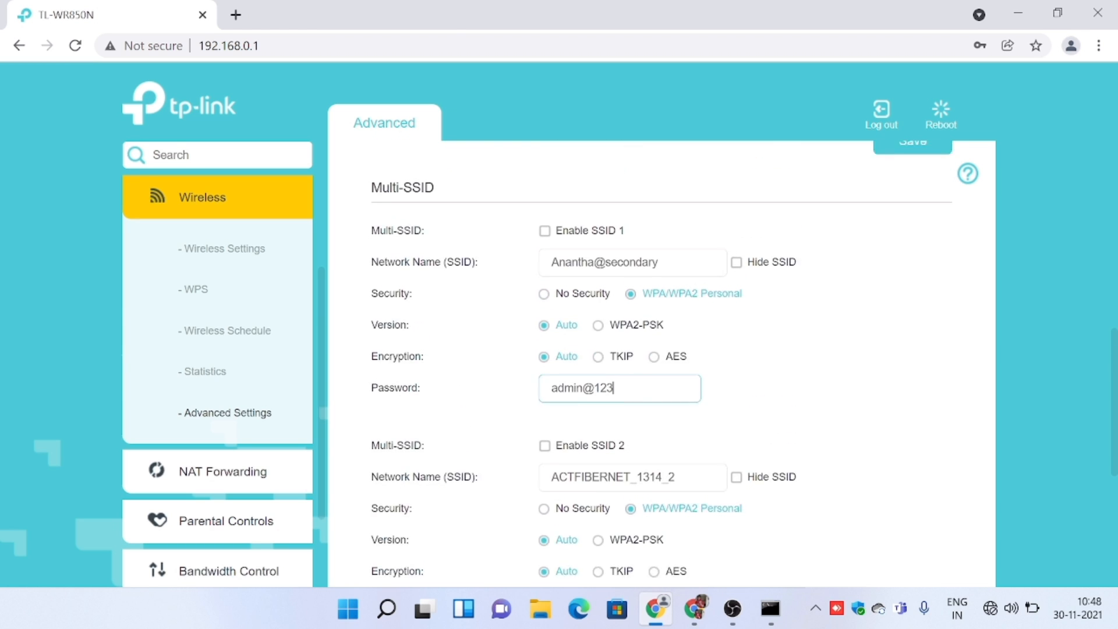
{"action": "left_click", "coordinate": [610, 250]}
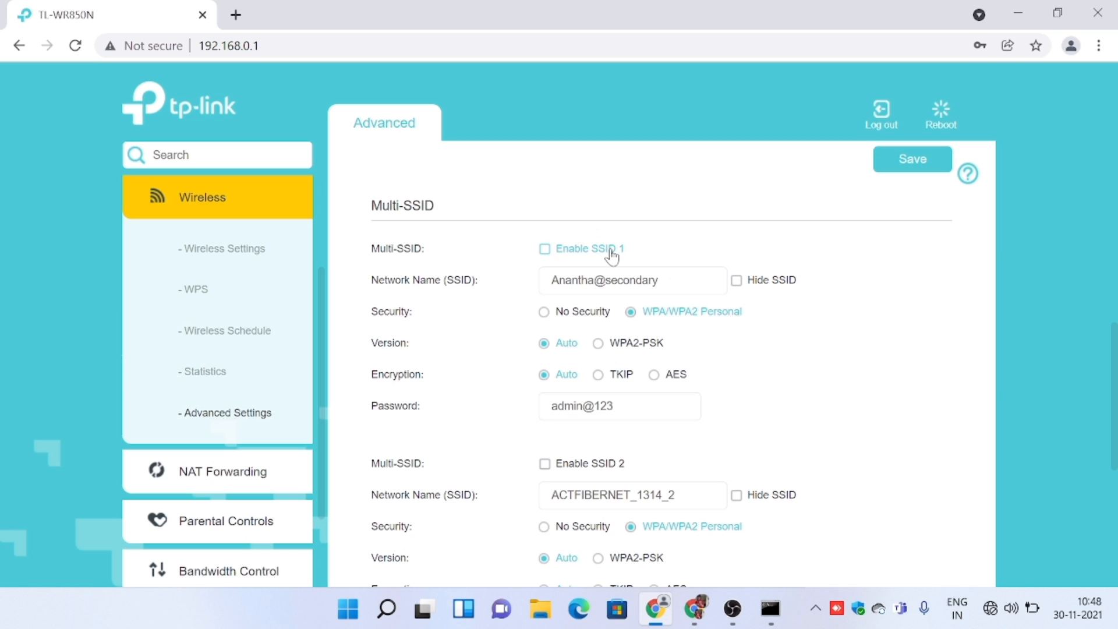
Examine the network name, security and password settings of SSID 2 and SSID 3.
{"action": "scroll", "coordinate": [612, 255], "scroll_direction": "down", "scroll_amount": 1}
{"action": "scroll", "coordinate": [705, 420], "scroll_direction": "down", "scroll_amount": 3}
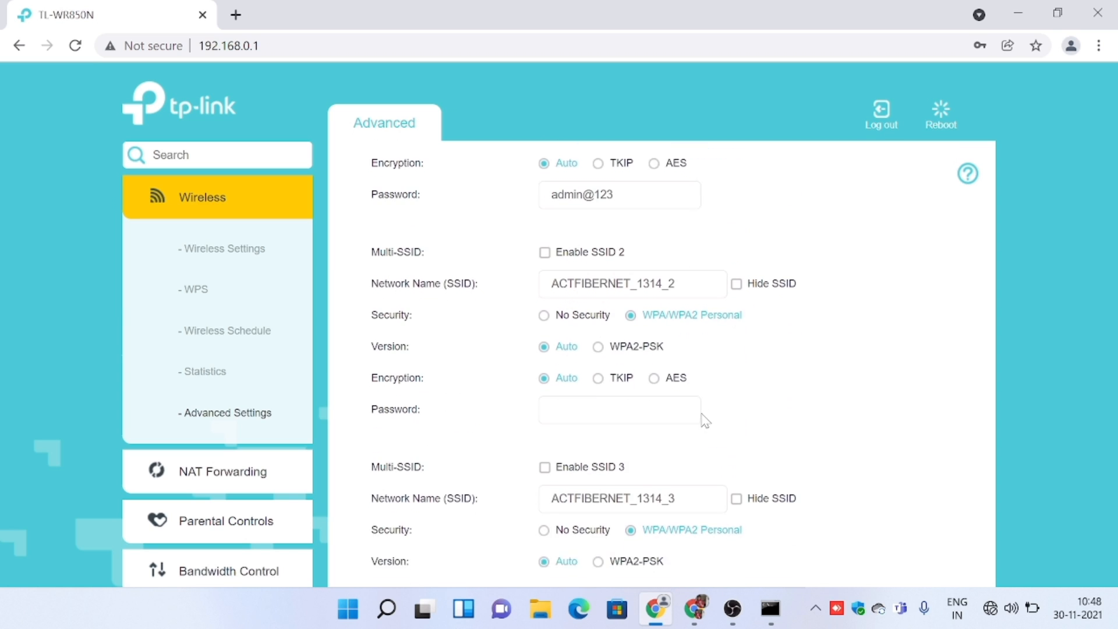
{"action": "scroll", "coordinate": [705, 421], "scroll_direction": "down", "scroll_amount": 1}
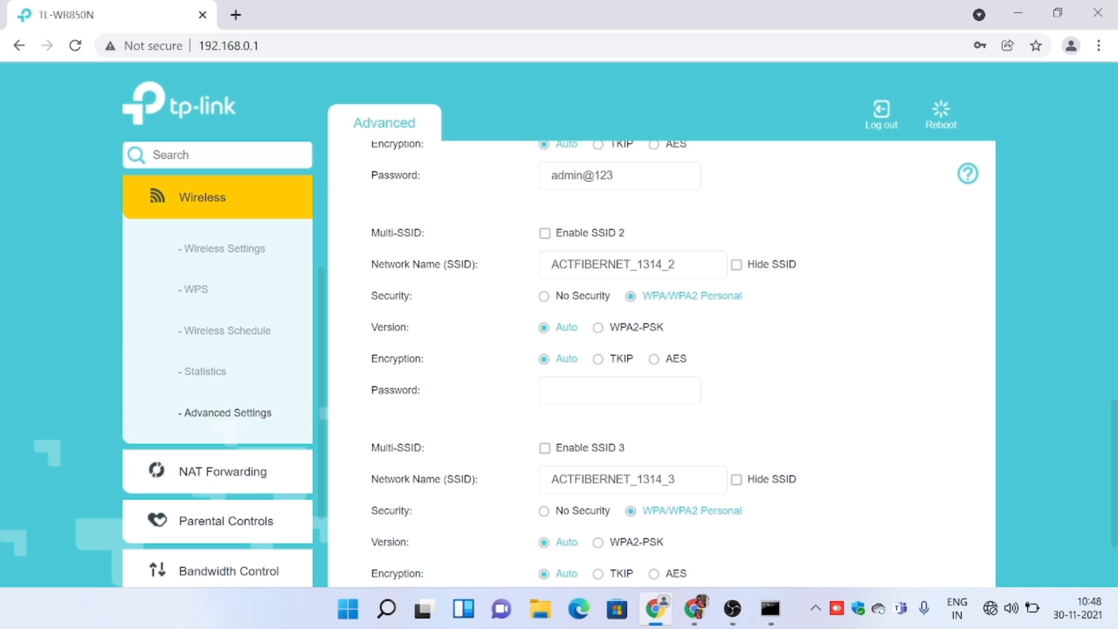
{"action": "scroll", "coordinate": [698, 261], "scroll_direction": "down", "scroll_amount": 1}
{"action": "scroll", "coordinate": [698, 261], "scroll_direction": "up", "scroll_amount": 2}
{"action": "scroll", "coordinate": [698, 261], "scroll_direction": "down", "scroll_amount": 1}
{"action": "scroll", "coordinate": [697, 261], "scroll_direction": "up", "scroll_amount": 1}
{"action": "scroll", "coordinate": [701, 268], "scroll_direction": "down", "scroll_amount": 3}
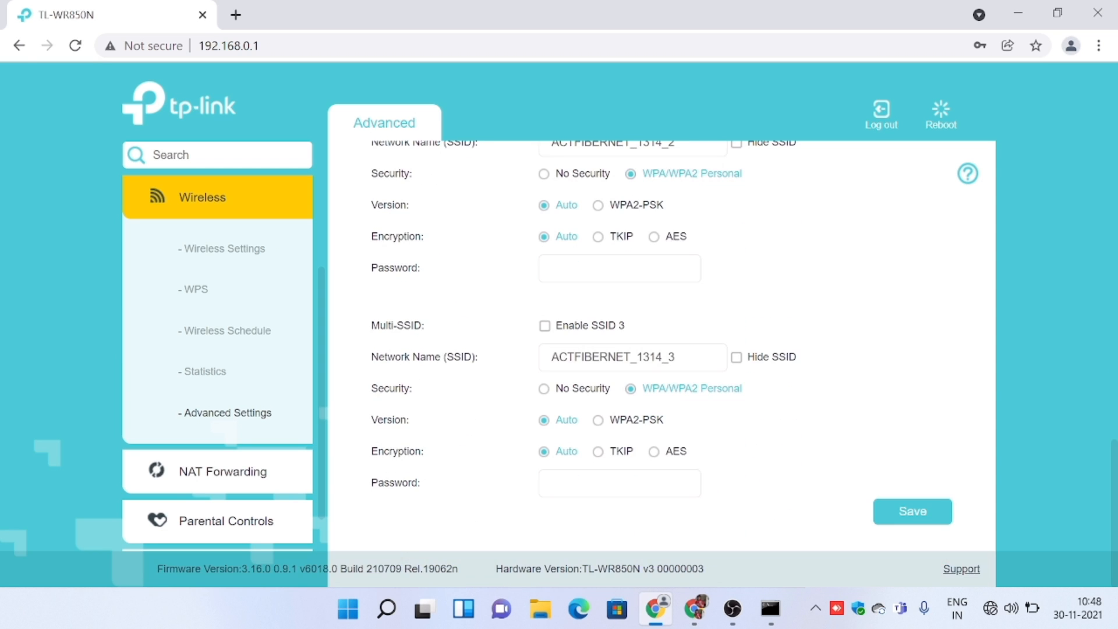
{"action": "scroll", "coordinate": [432, 475], "scroll_direction": "up", "scroll_amount": 4}
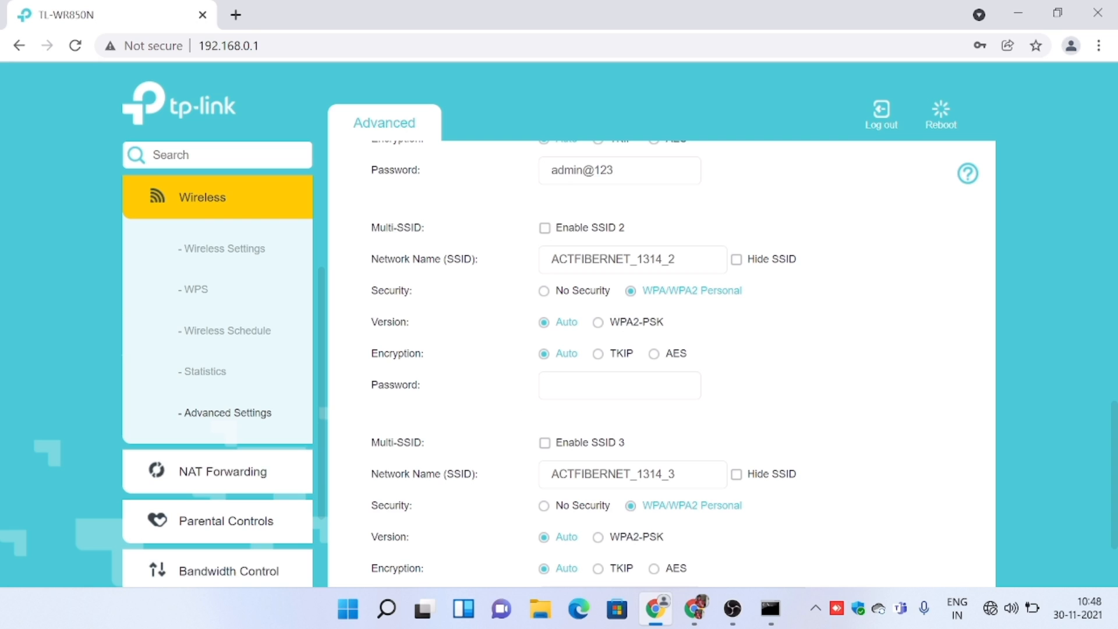
Enter the Wi-Fi passwords for SSID 2 and SSID 3 and save the Multi-SSID settings.
{"action": "scroll", "coordinate": [619, 387], "scroll_direction": "down", "scroll_amount": 1}
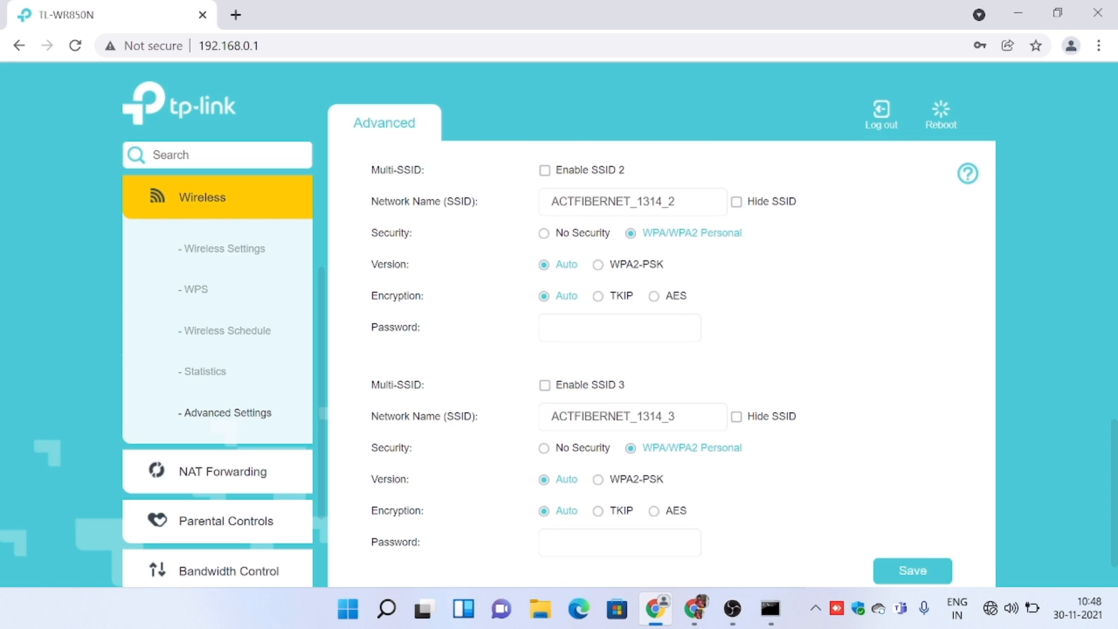
{"action": "left_click", "coordinate": [620, 328]}
{"action": "type", "text": "admin@123"}
{"action": "scroll", "coordinate": [694, 424], "scroll_direction": "down", "scroll_amount": 1}
{"action": "right_click", "coordinate": [658, 466]}
{"action": "left_click", "coordinate": [657, 484]}
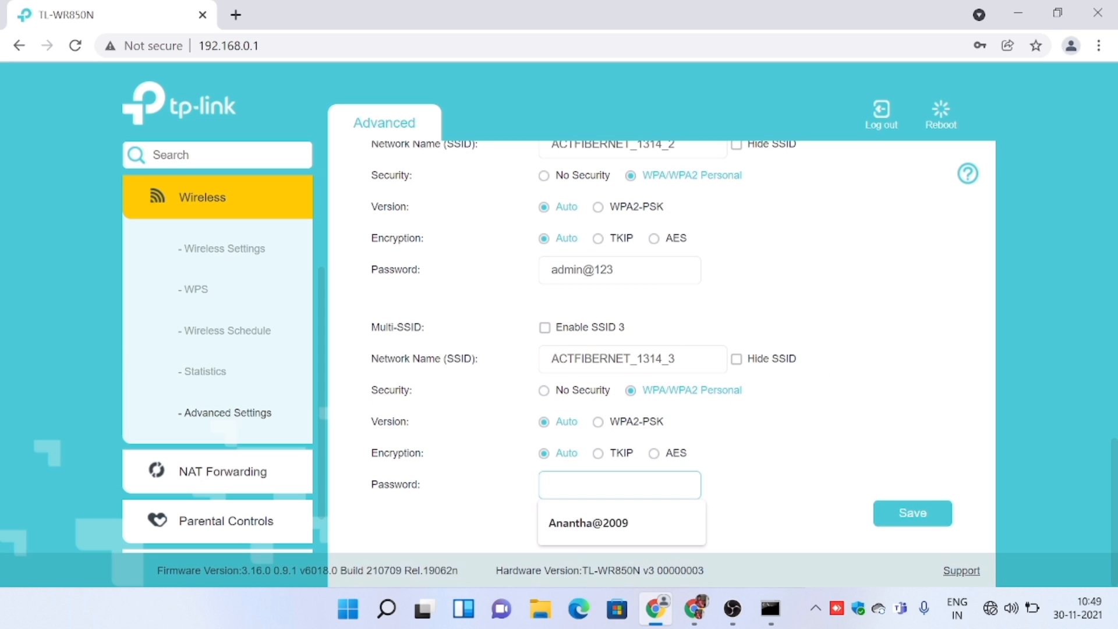
{"action": "type", "text": "admin@123"}
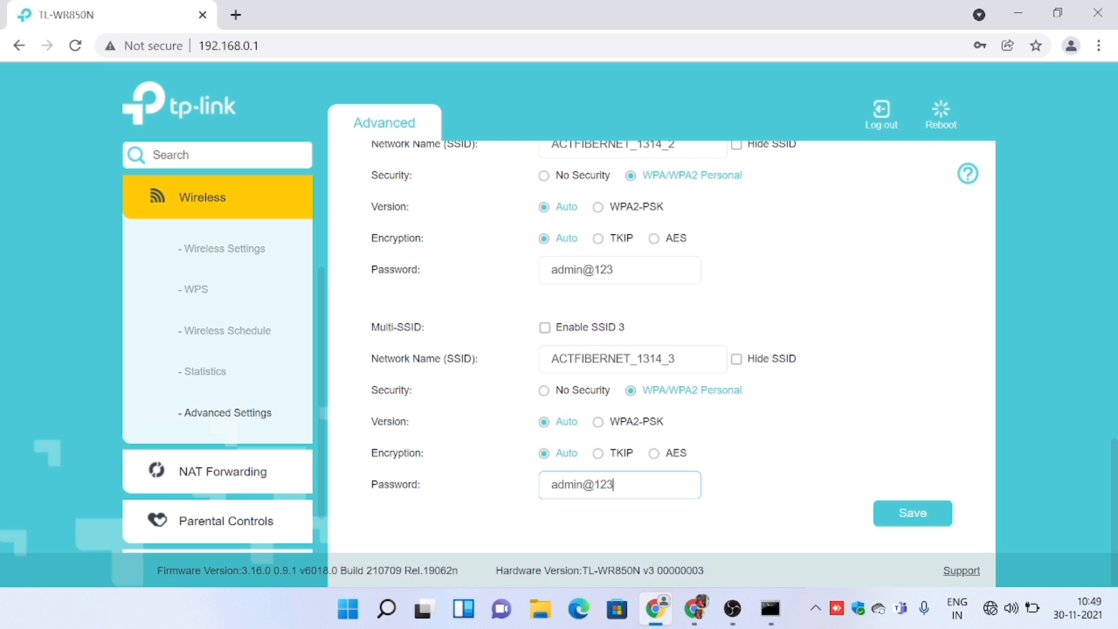
{"action": "left_click", "coordinate": [892, 513]}
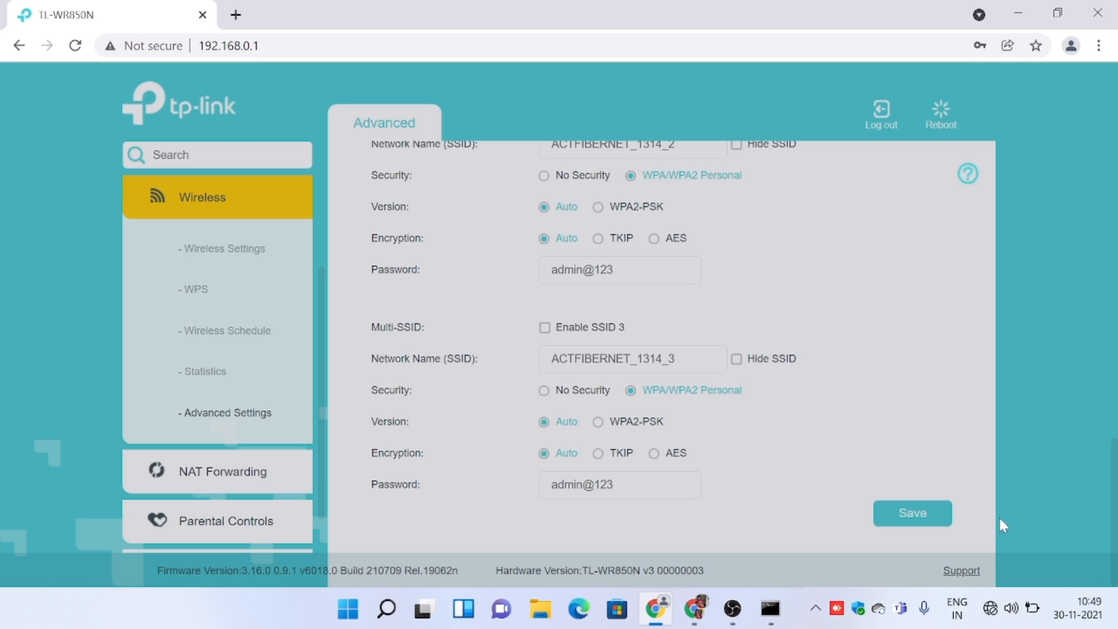
Check the computer's list of available Wi-Fi networks for the new secondary network and close the list.
{"action": "left_click", "coordinate": [1013, 609]}
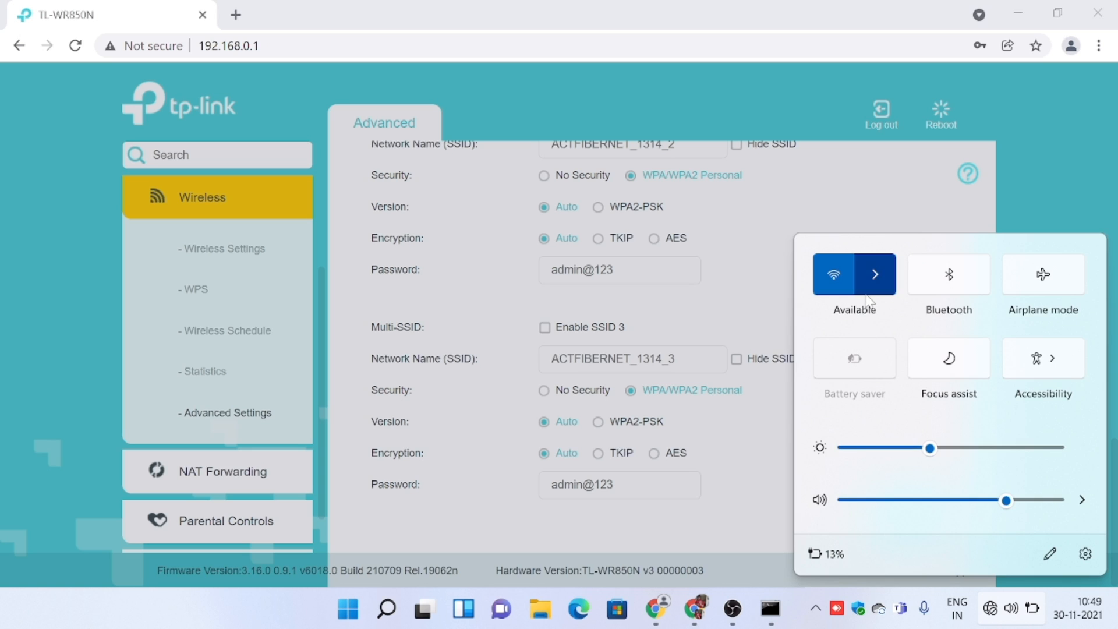
{"action": "left_click", "coordinate": [874, 275]}
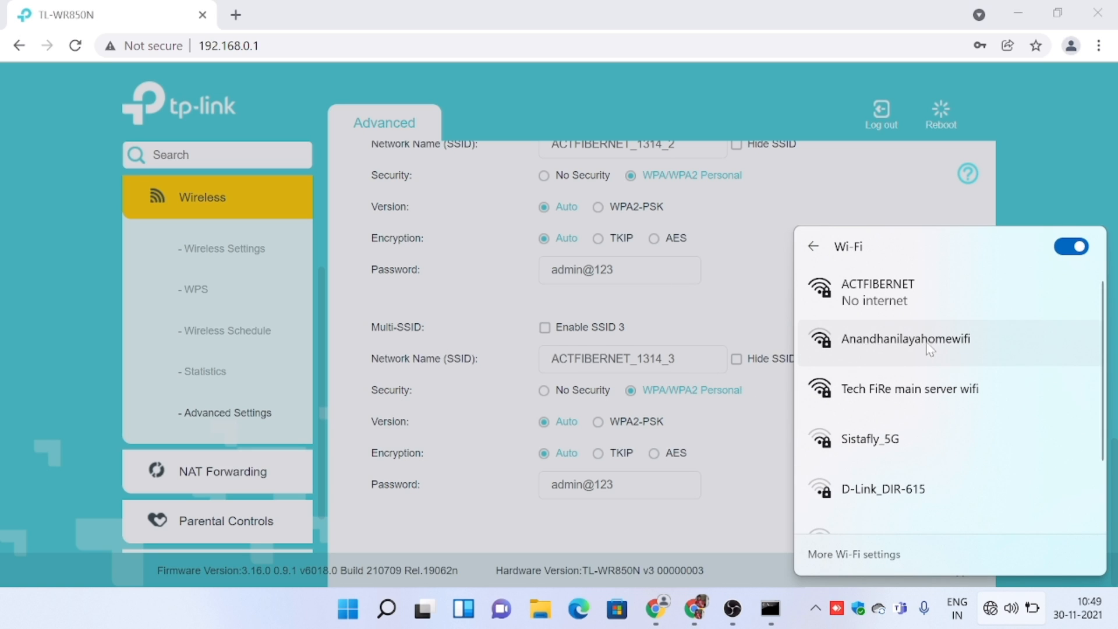
{"action": "scroll", "coordinate": [931, 425], "scroll_direction": "down", "scroll_amount": 2}
{"action": "scroll", "coordinate": [930, 420], "scroll_direction": "up", "scroll_amount": 2}
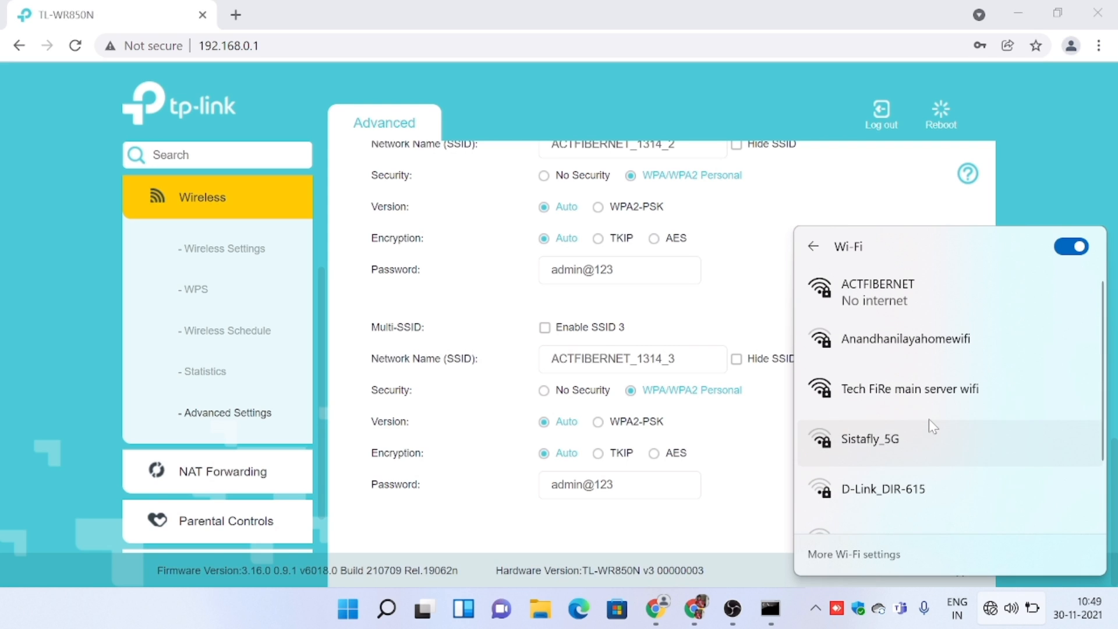
{"action": "left_click", "coordinate": [889, 450]}
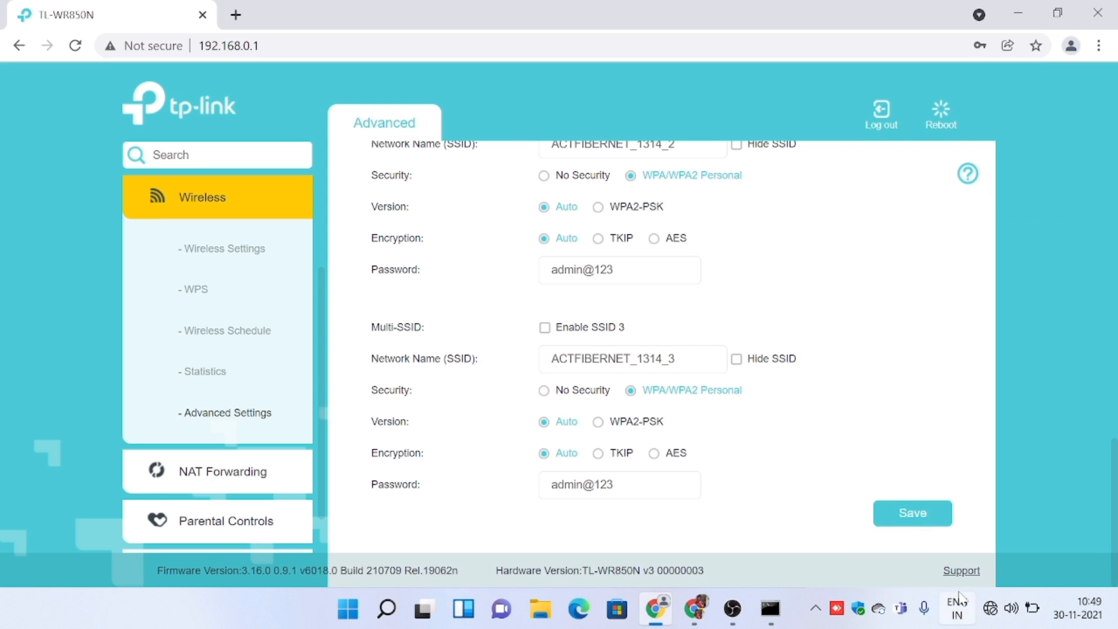
Connect the computer to the new secondary Wi-Fi network by entering its network security key, and close the network list.
{"action": "left_click", "coordinate": [990, 607]}
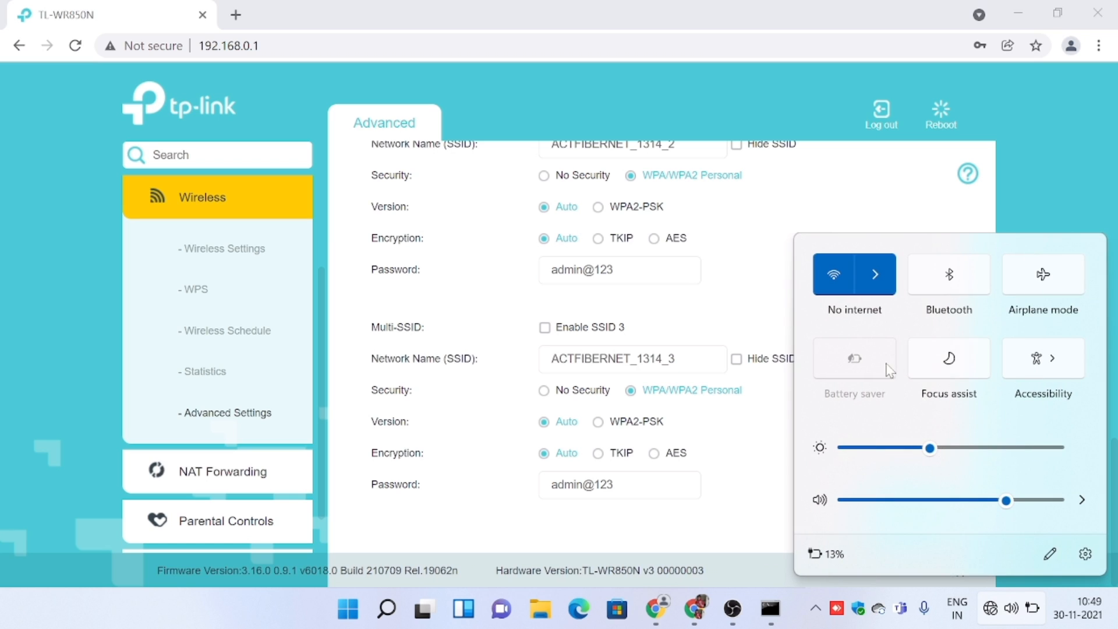
{"action": "left_click", "coordinate": [869, 274]}
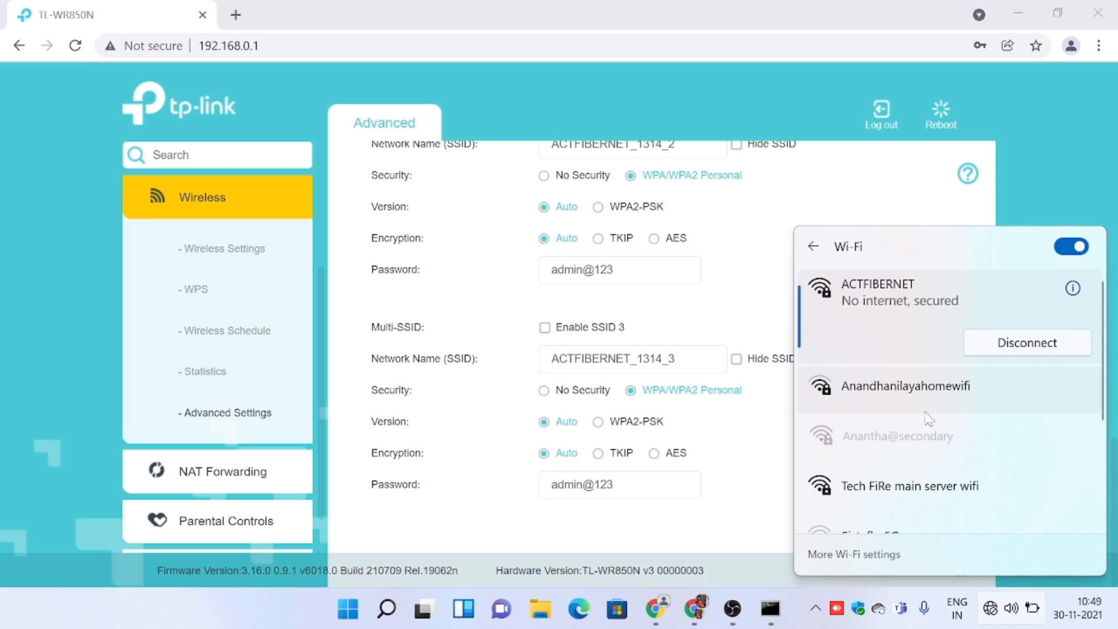
{"action": "left_click", "coordinate": [999, 441]}
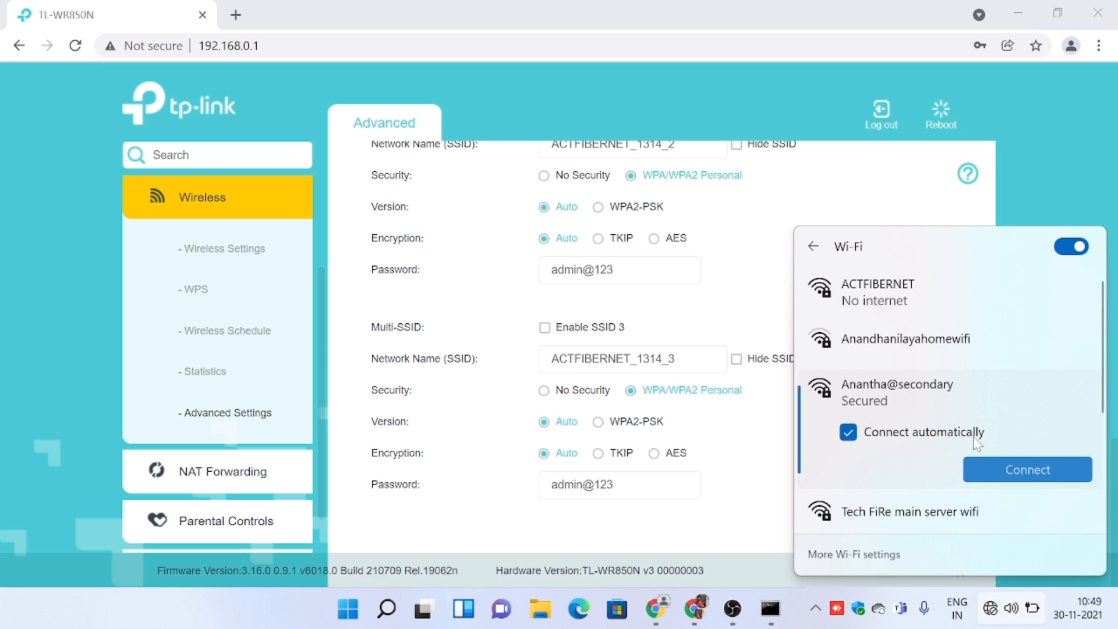
{"action": "left_click", "coordinate": [990, 461]}
{"action": "type", "text": "••••••••••"}
{"action": "key", "text": "Return"}
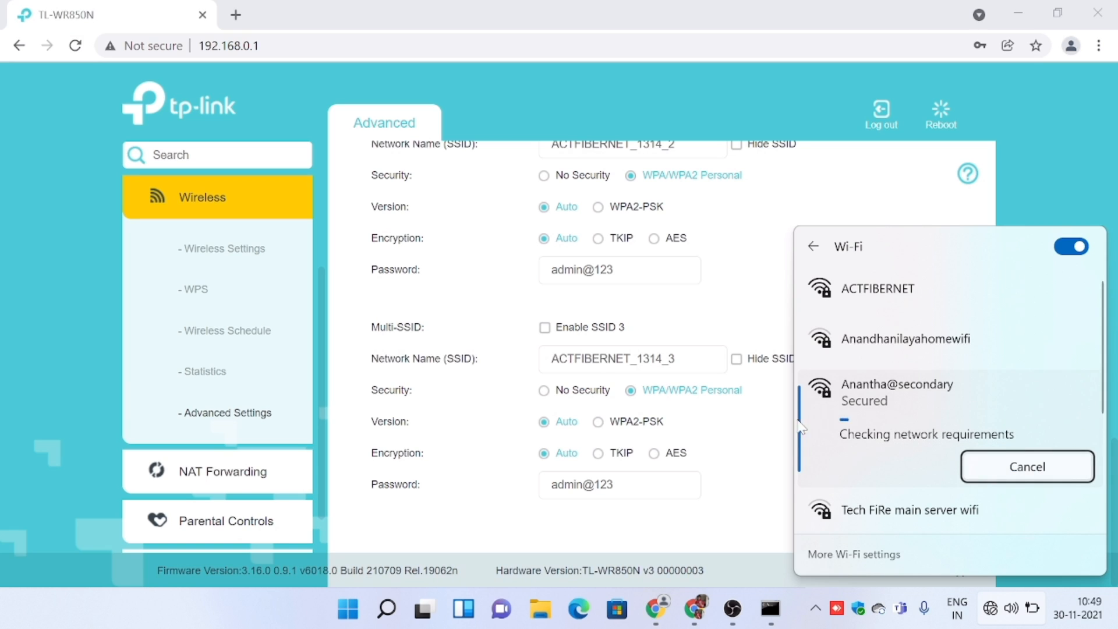
{"action": "left_click", "coordinate": [783, 431]}
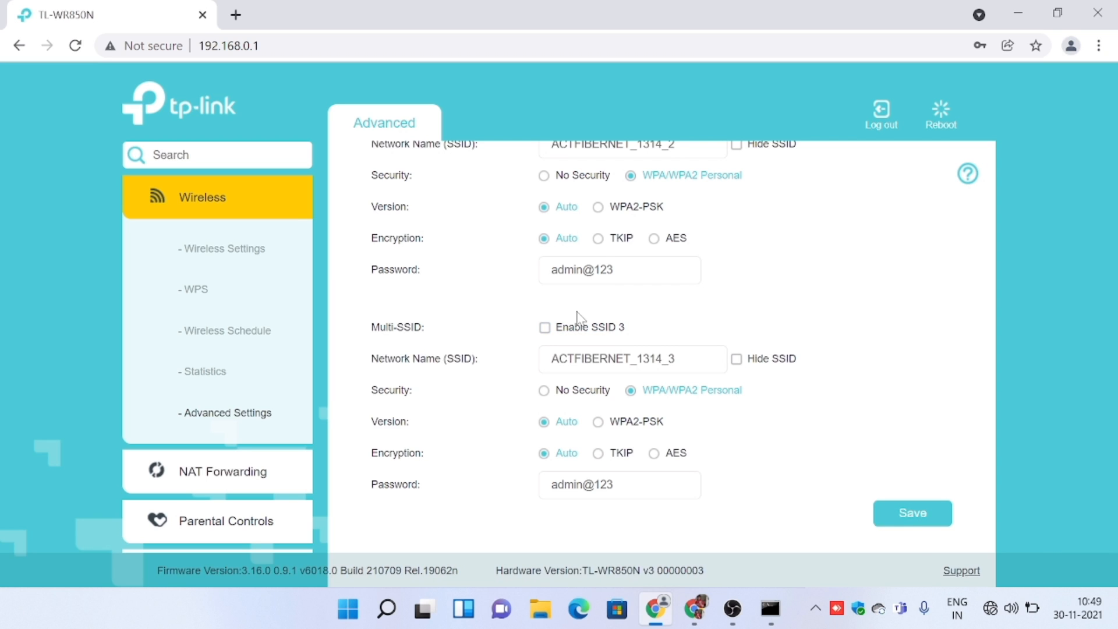
Enable WDS bridging, scan for networks and select the second access point in the list, accepting the wireless channel change.
{"action": "scroll", "coordinate": [758, 377], "scroll_direction": "up", "scroll_amount": 2}
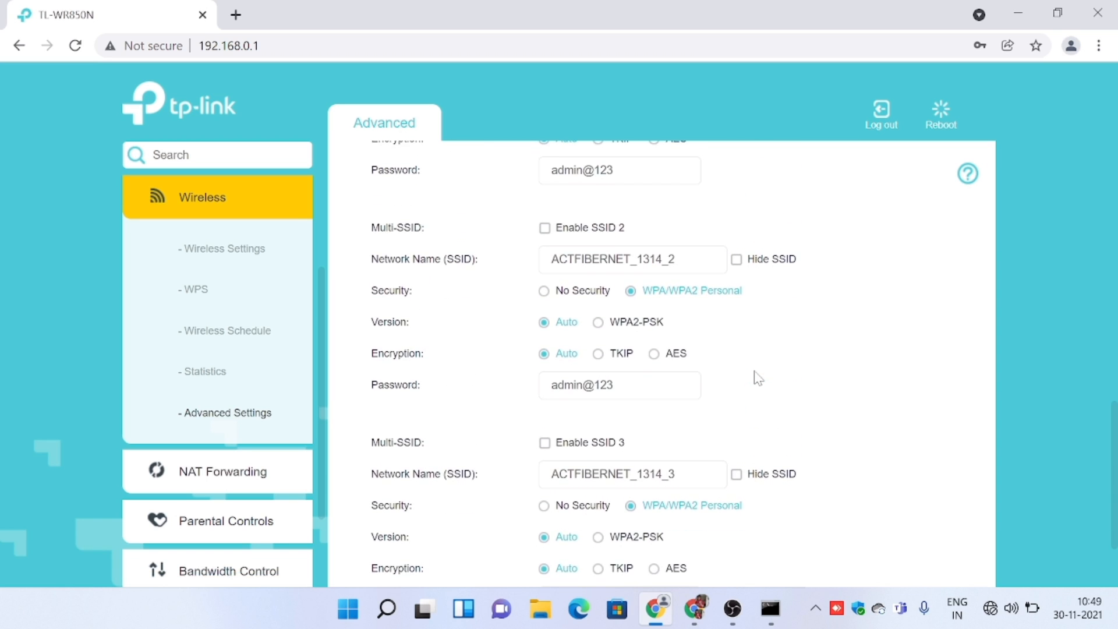
{"action": "scroll", "coordinate": [757, 378], "scroll_direction": "up", "scroll_amount": 3}
{"action": "scroll", "coordinate": [757, 378], "scroll_direction": "up", "scroll_amount": 7}
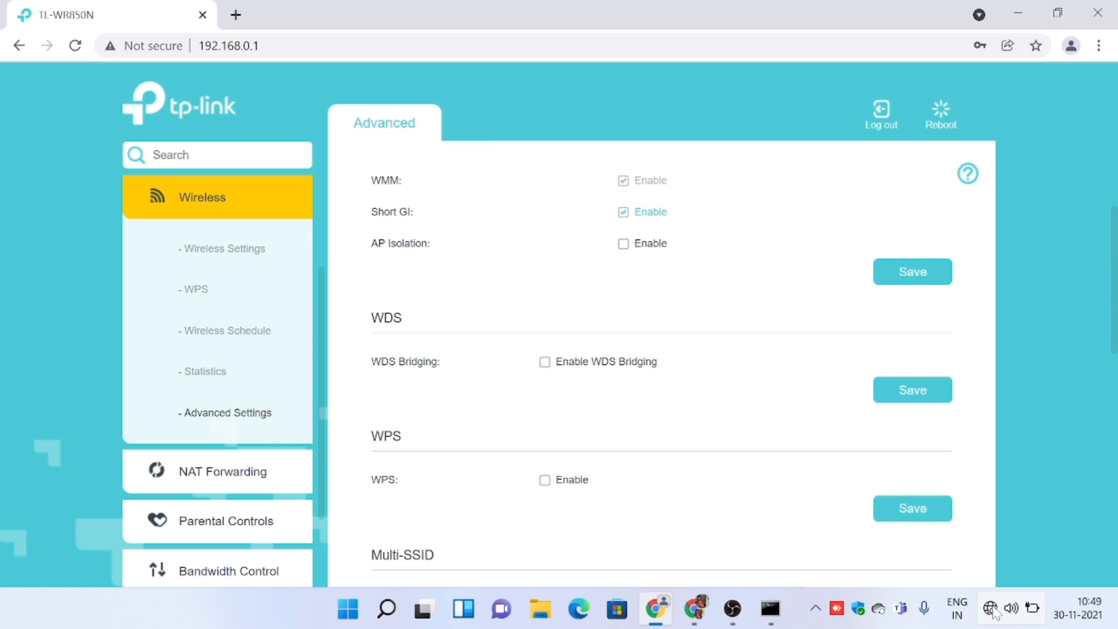
{"action": "mouse_move", "coordinate": [996, 612]}
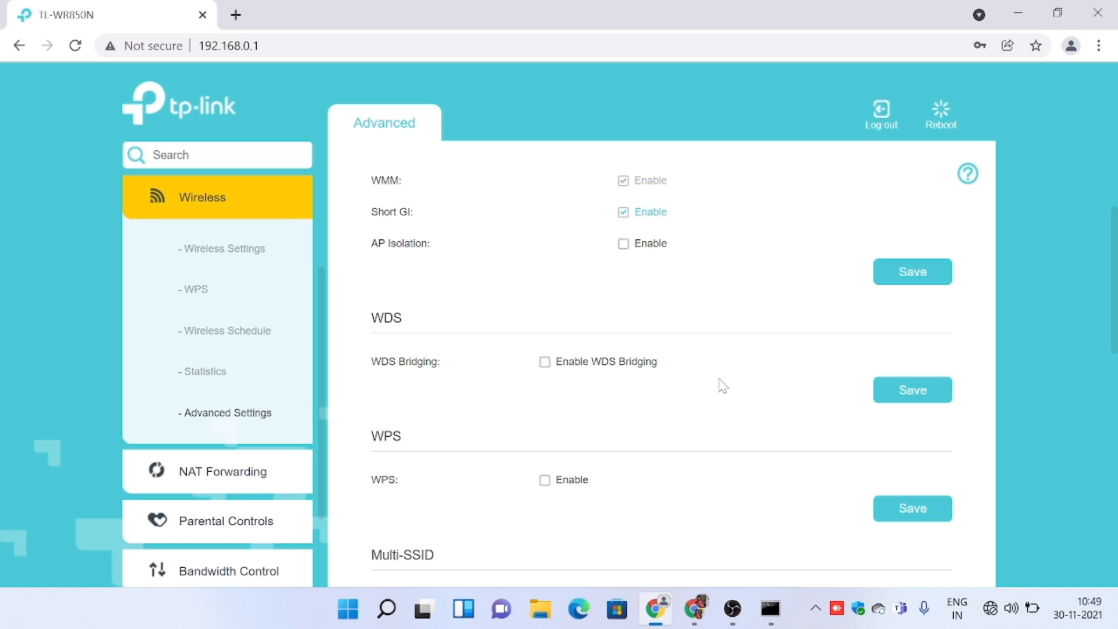
{"action": "scroll", "coordinate": [723, 385], "scroll_direction": "up", "scroll_amount": 3}
{"action": "scroll", "coordinate": [723, 386], "scroll_direction": "down", "scroll_amount": 4}
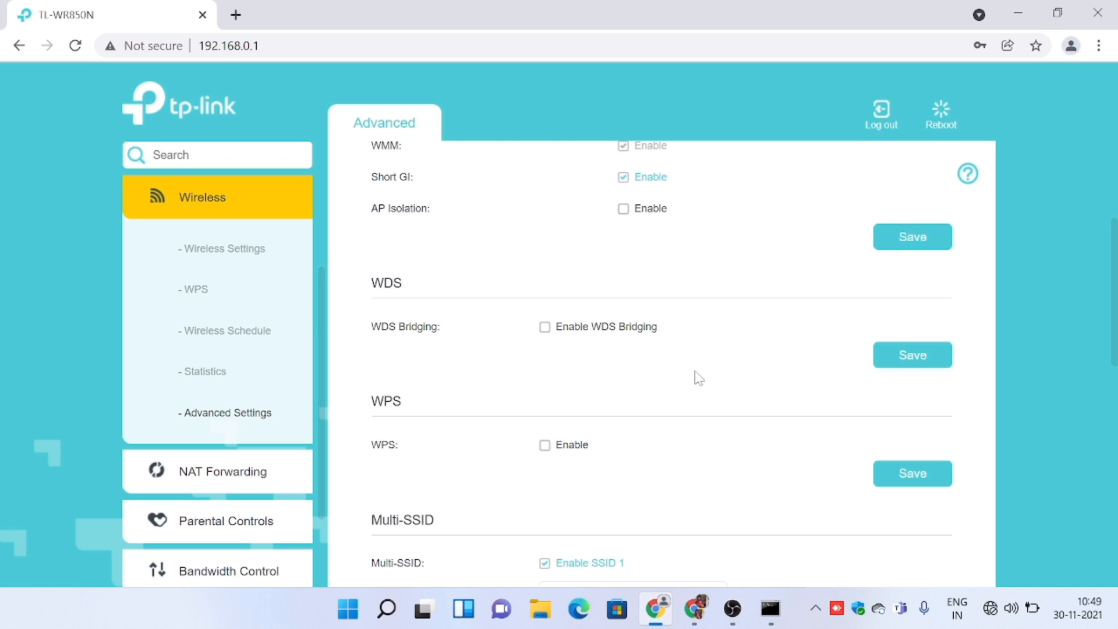
{"action": "left_click", "coordinate": [584, 328]}
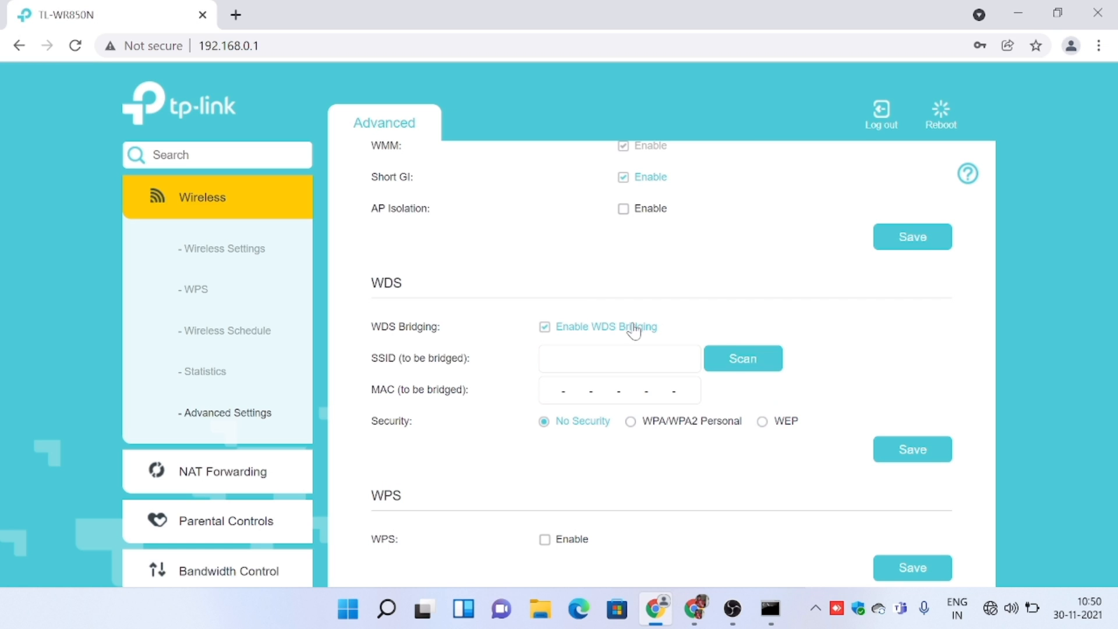
{"action": "left_click", "coordinate": [743, 361]}
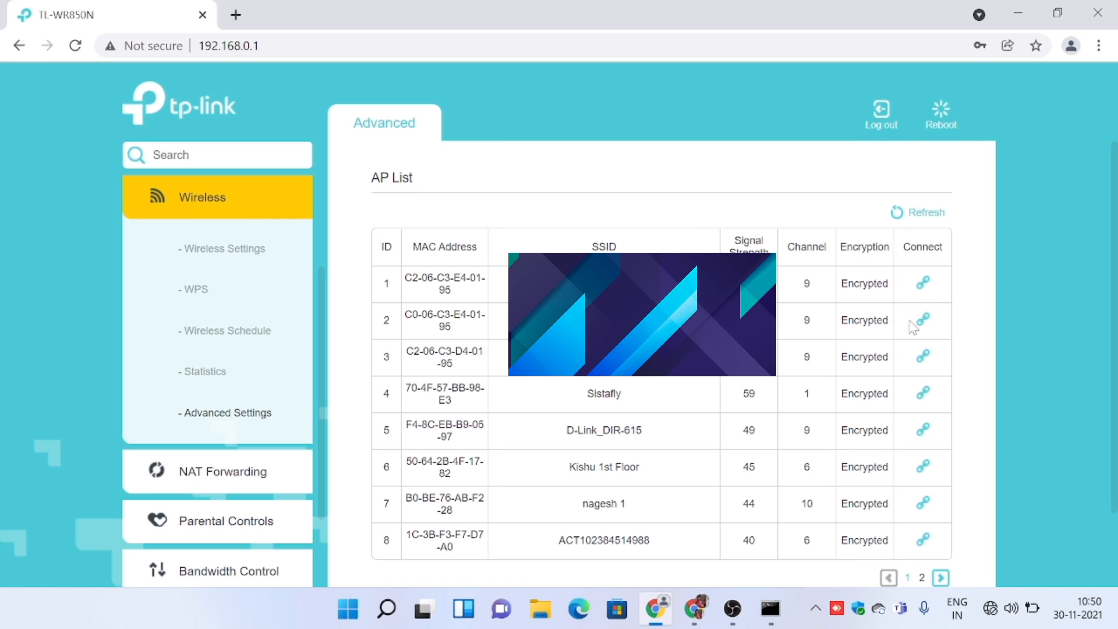
{"action": "left_click", "coordinate": [927, 321]}
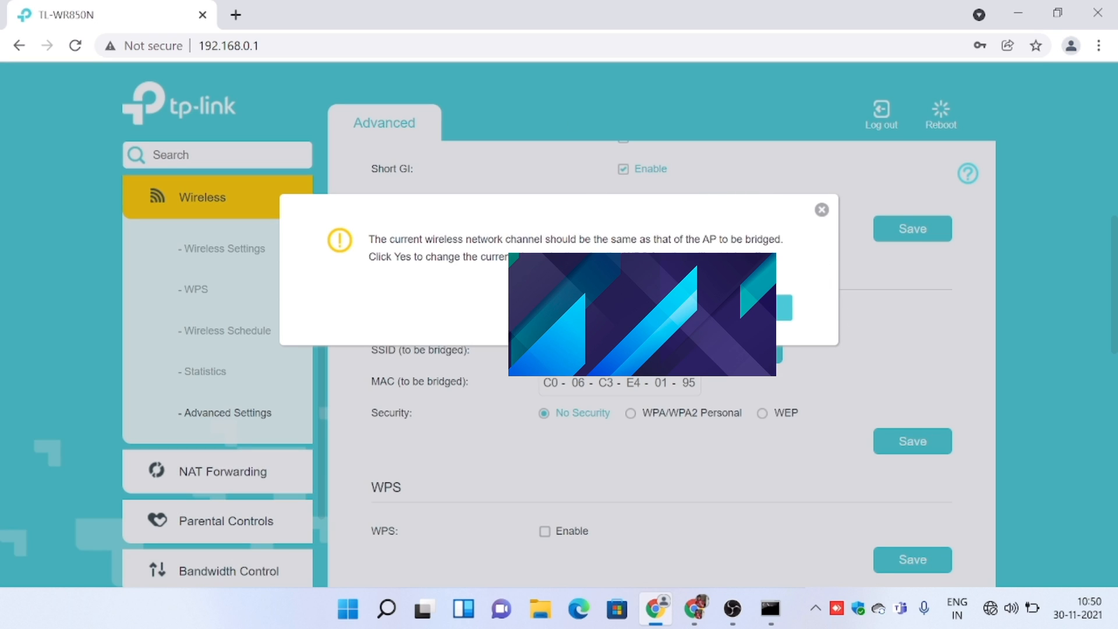
{"action": "left_click", "coordinate": [754, 308]}
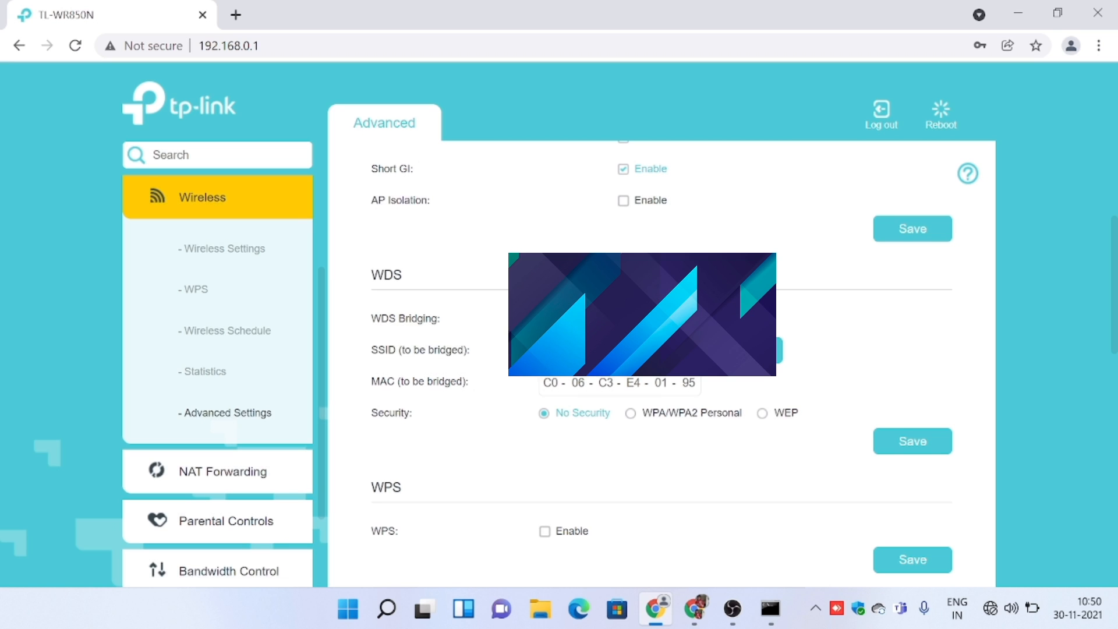
Set the bridged network's security to WPA/WPA2 Personal and save the WDS settings.
{"action": "left_click", "coordinate": [704, 417]}
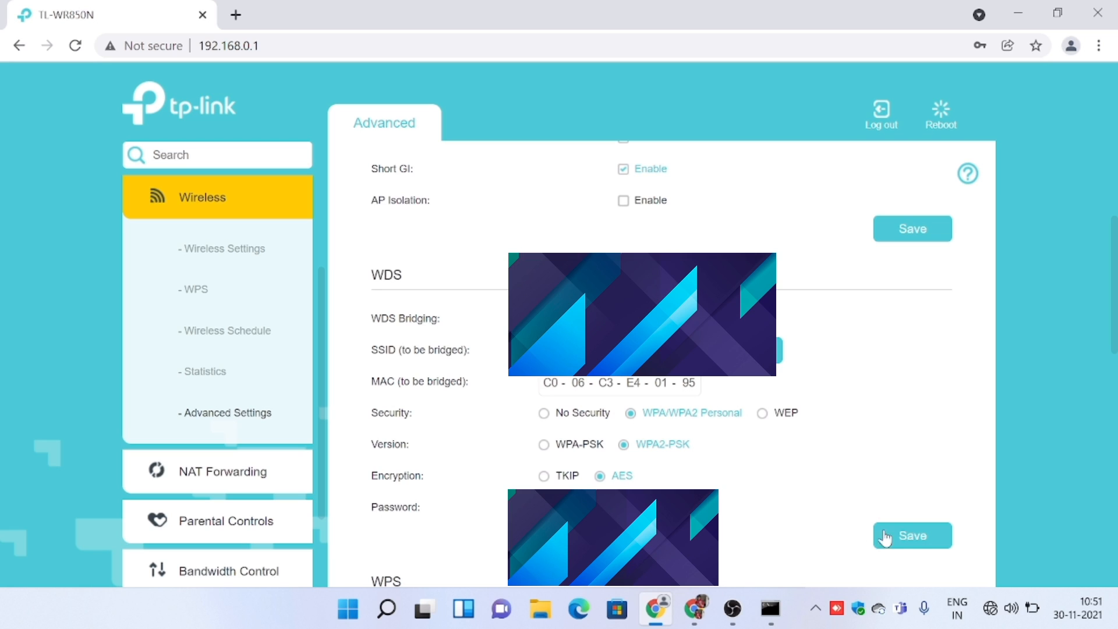
{"action": "left_click", "coordinate": [916, 543]}
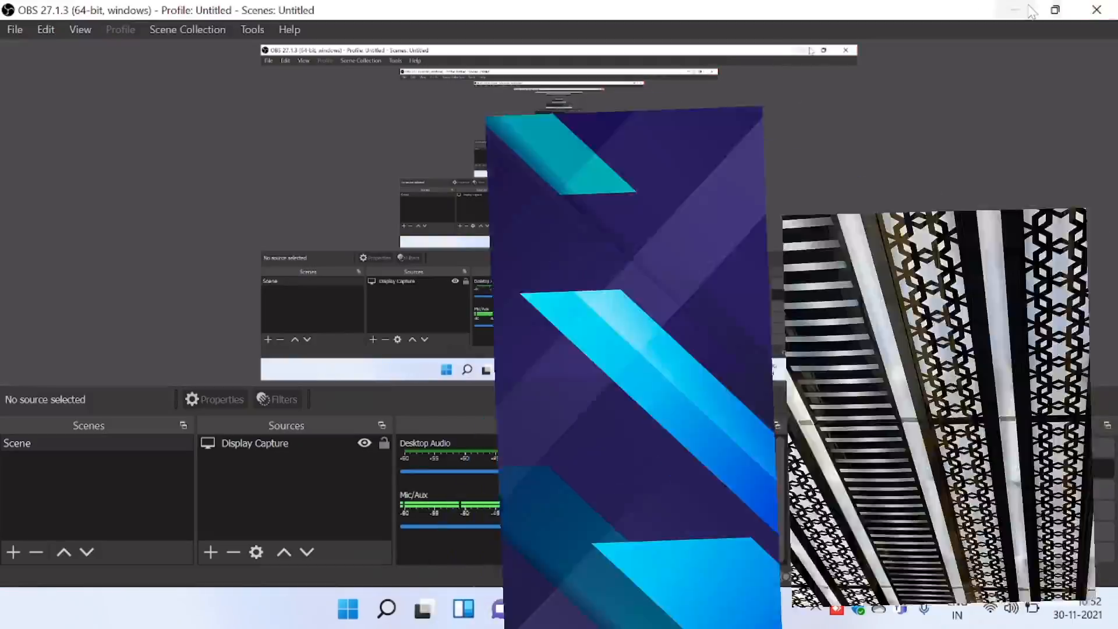
{"action": "left_click", "coordinate": [1017, 9]}
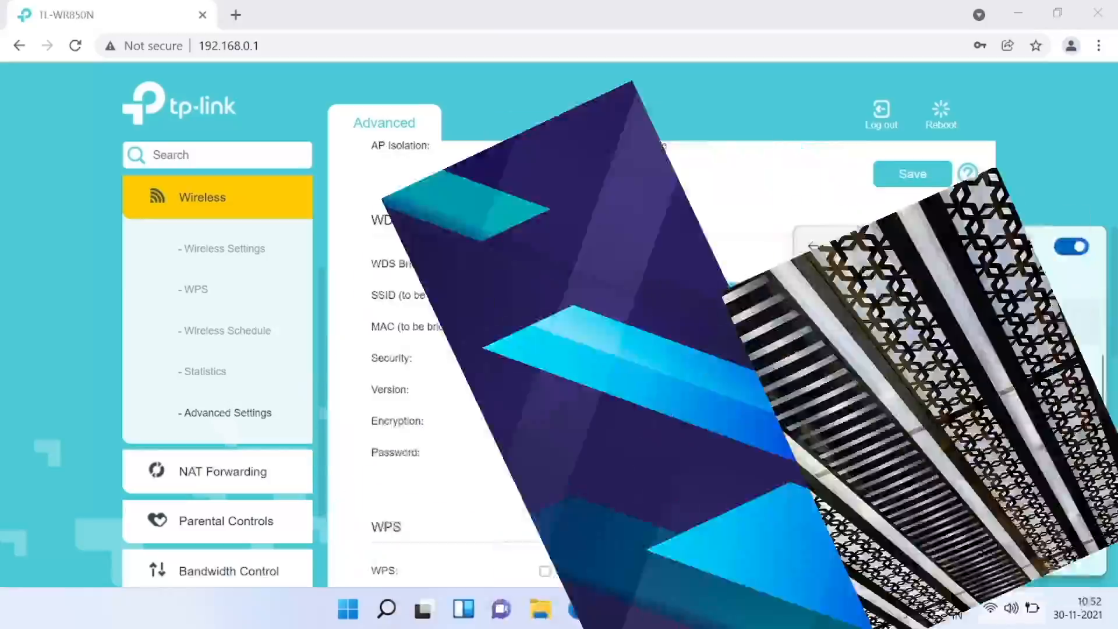
{"action": "scroll", "coordinate": [407, 350], "scroll_direction": "down", "scroll_amount": 4}
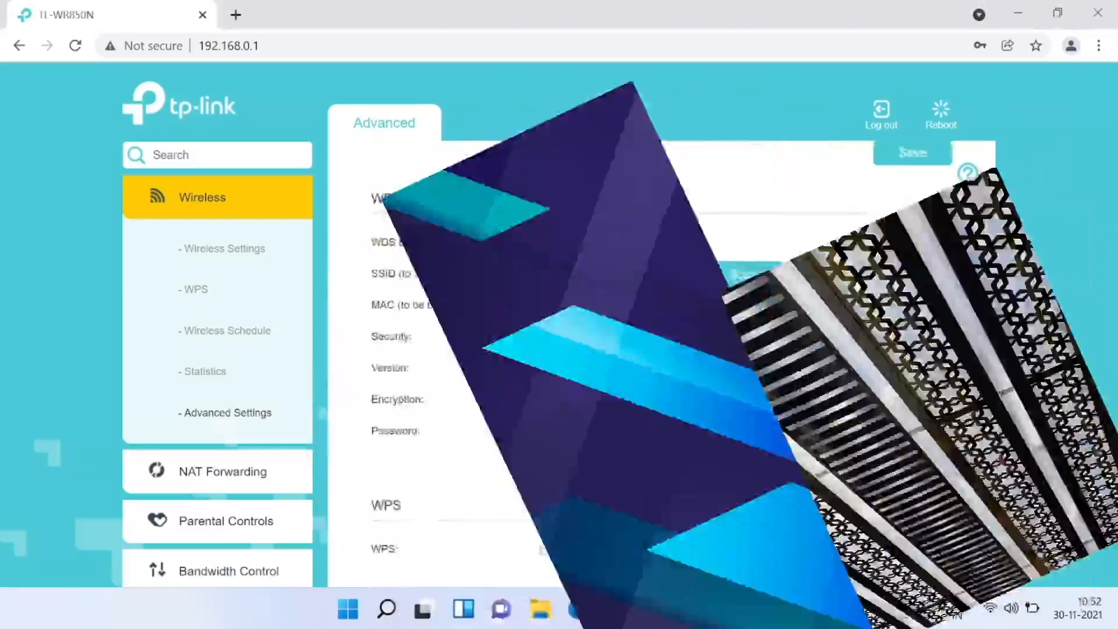
{"action": "scroll", "coordinate": [408, 350], "scroll_direction": "down", "scroll_amount": 3}
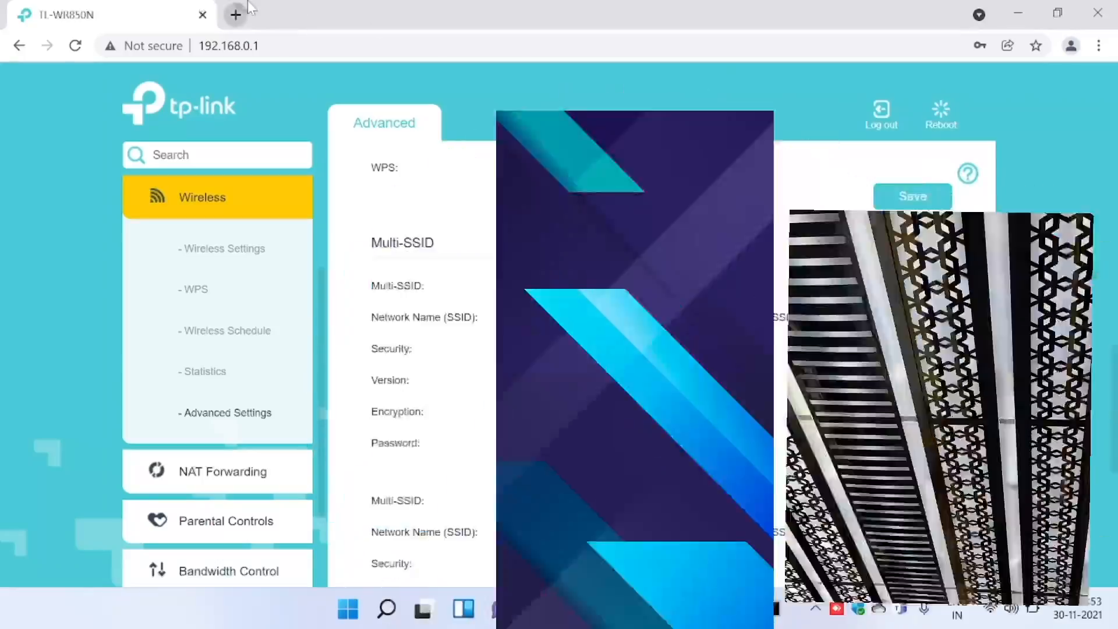
Open a new browser tab, enter youtube.com as the address and switch it to a direct YouTube search.
{"action": "left_click", "coordinate": [236, 14]}
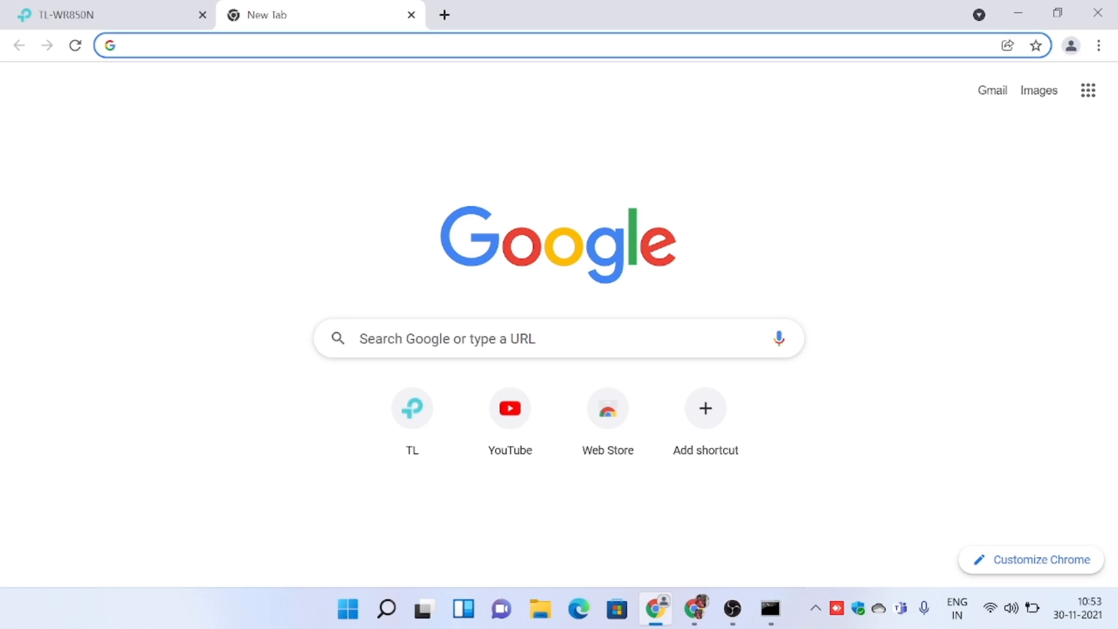
{"action": "type", "text": "yahoo"}
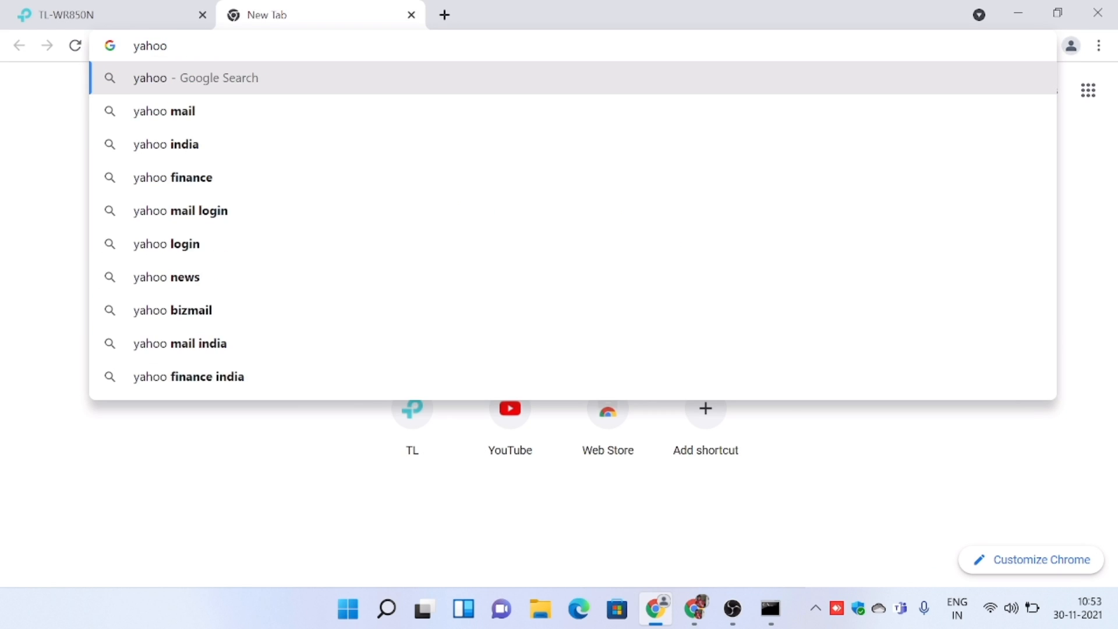
{"action": "key", "text": "BackSpace"}
{"action": "key", "text": "BackSpace"}
{"action": "key", "text": "BackSpace"}
{"action": "key", "text": "BackSpace"}
{"action": "key", "text": "BackSpace"}
{"action": "key", "text": "BackSpace"}
{"action": "type", "text": "yo"}
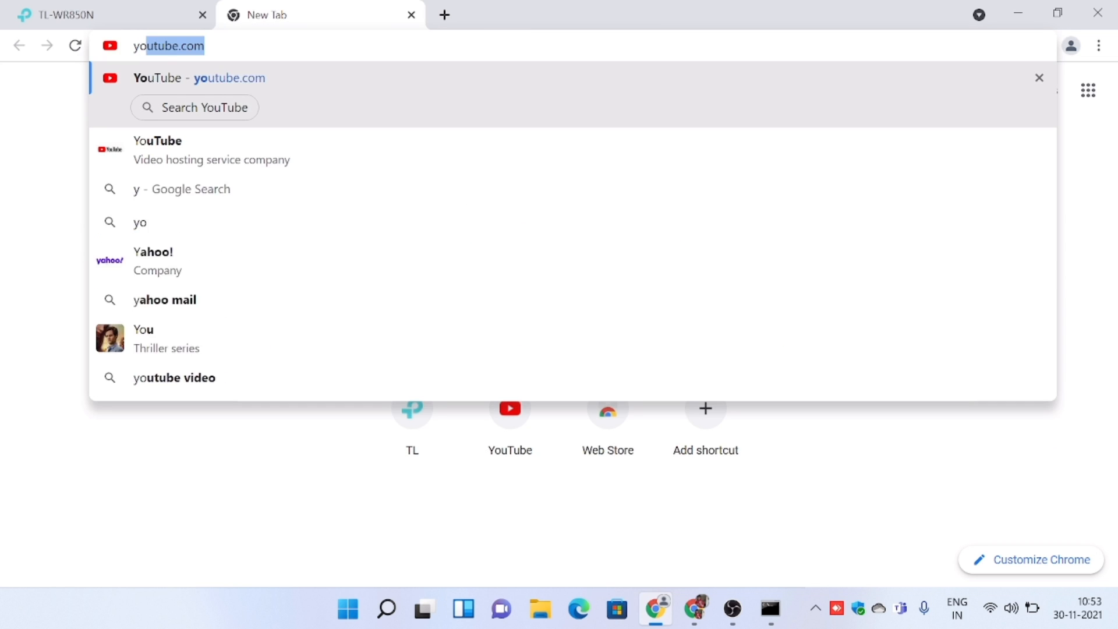
{"action": "type", "text": "utube.com"}
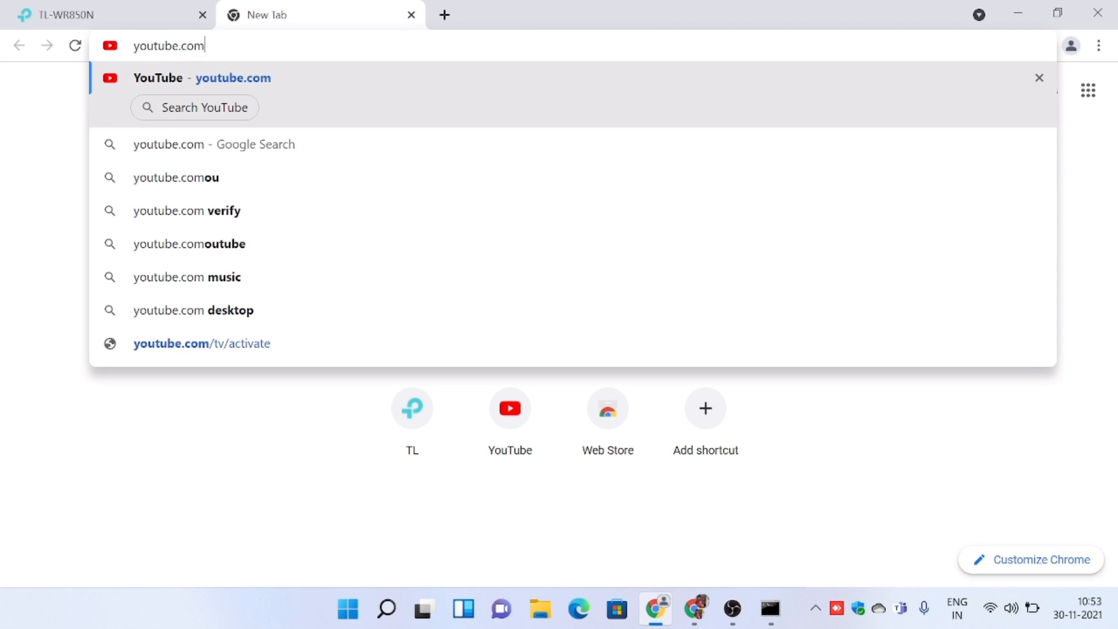
{"action": "left_click", "coordinate": [212, 116]}
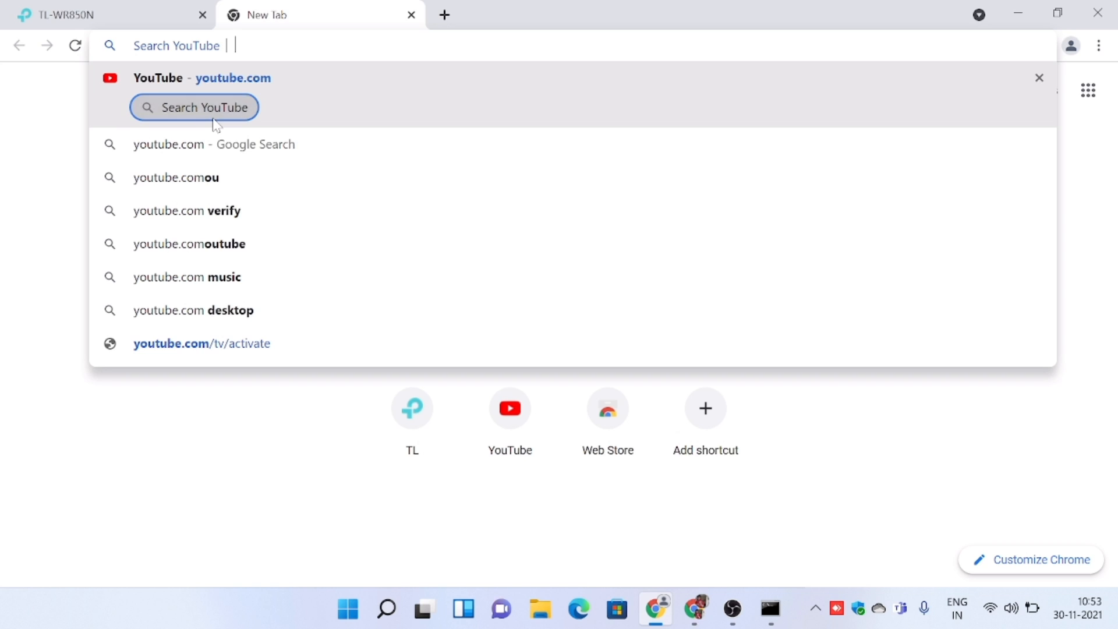
Search YouTube for "tech fire brave".
{"action": "type", "text": "tech"}
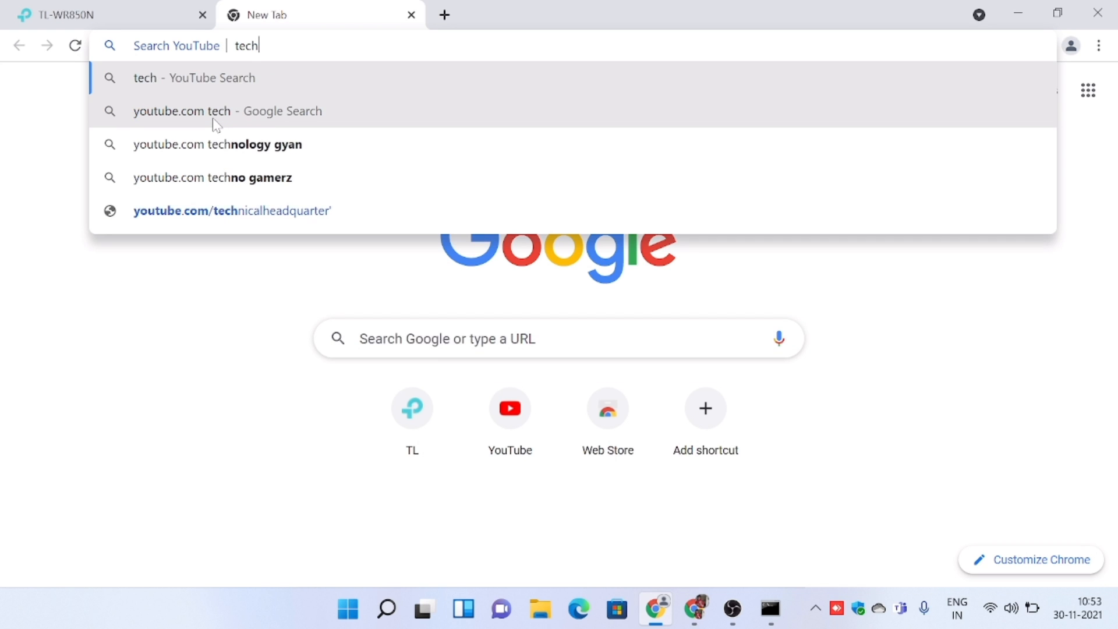
{"action": "type", "text": " fo"}
{"action": "key", "text": "BackSpace"}
{"action": "type", "text": "i"}
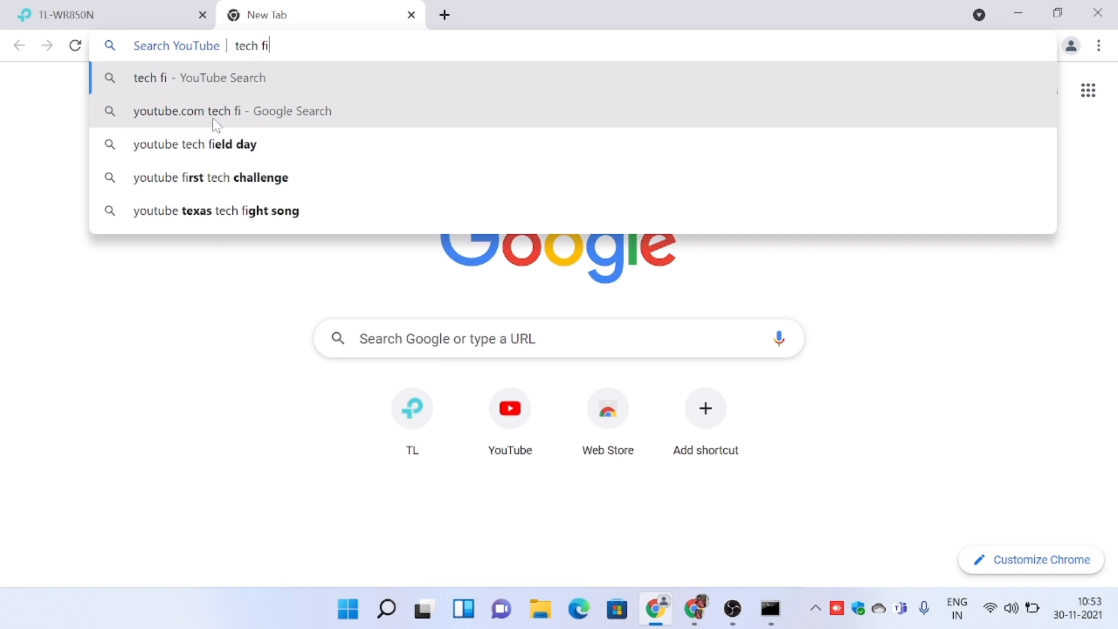
{"action": "type", "text": "re bra"}
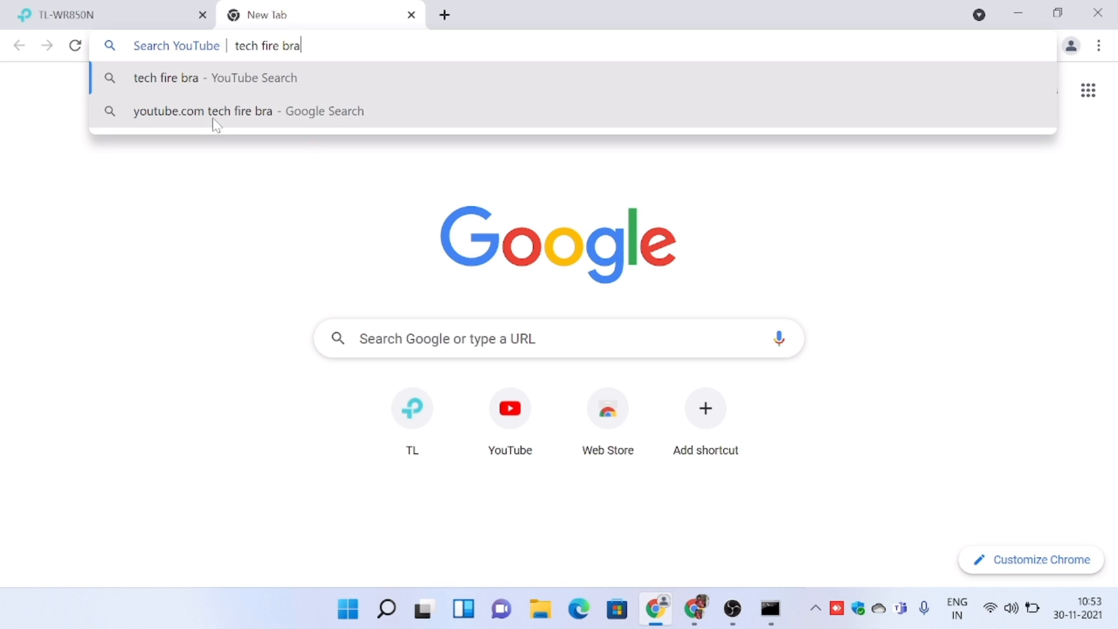
{"action": "type", "text": "ve"}
{"action": "key", "text": "Return"}
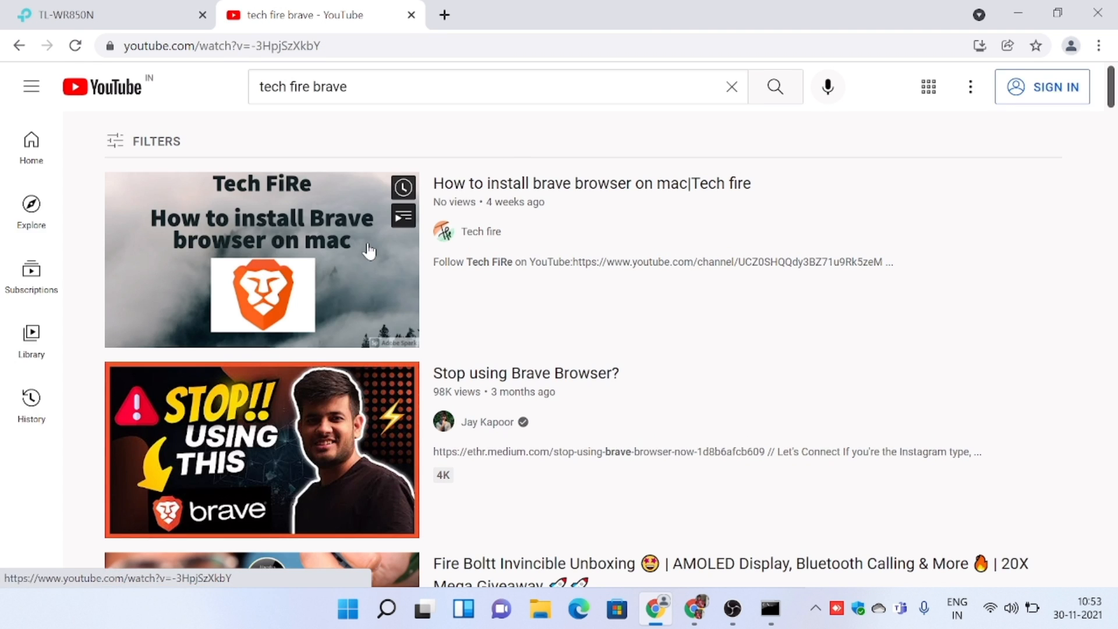
Open the video "How to install brave browser on mac|Tech fire" and go to the Tech fire channel page.
{"action": "left_click", "coordinate": [369, 252]}
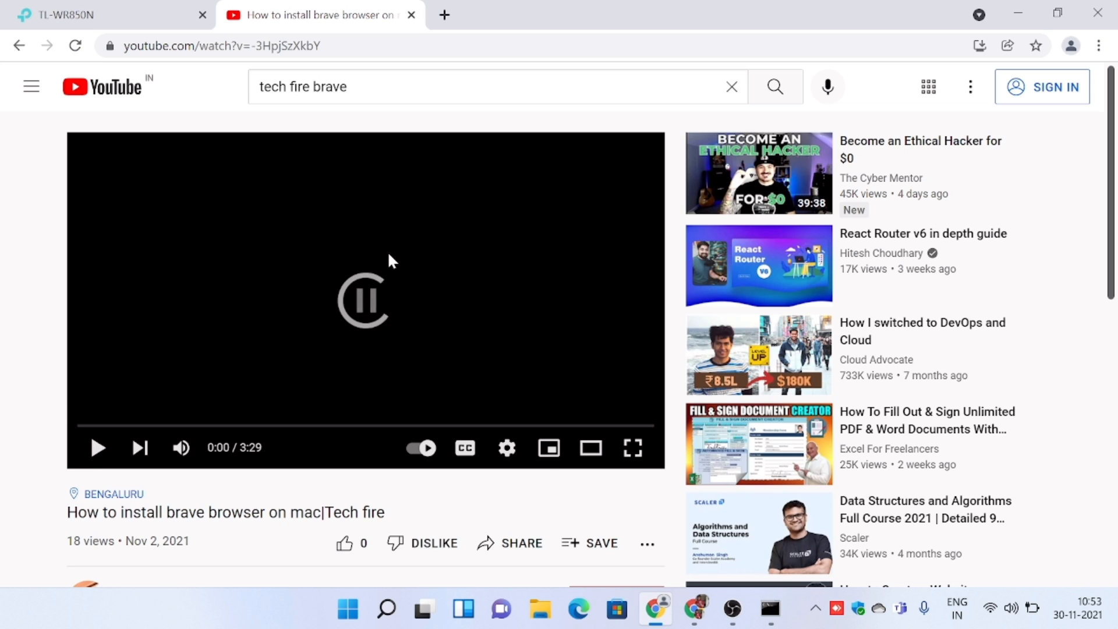
{"action": "scroll", "coordinate": [397, 249], "scroll_direction": "down", "scroll_amount": 5}
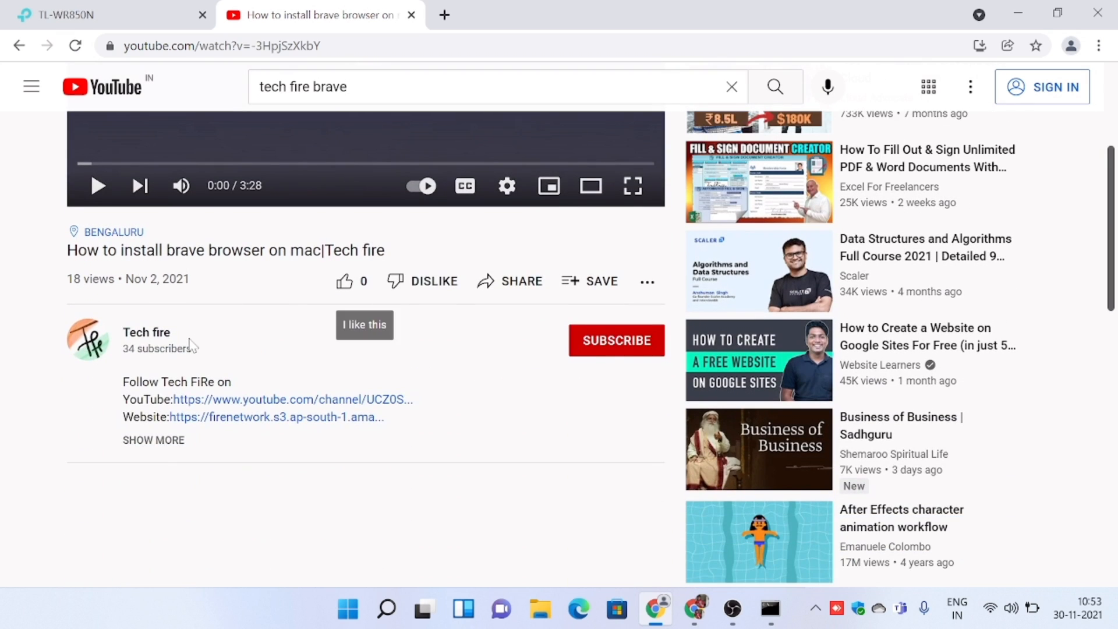
{"action": "left_click", "coordinate": [186, 341]}
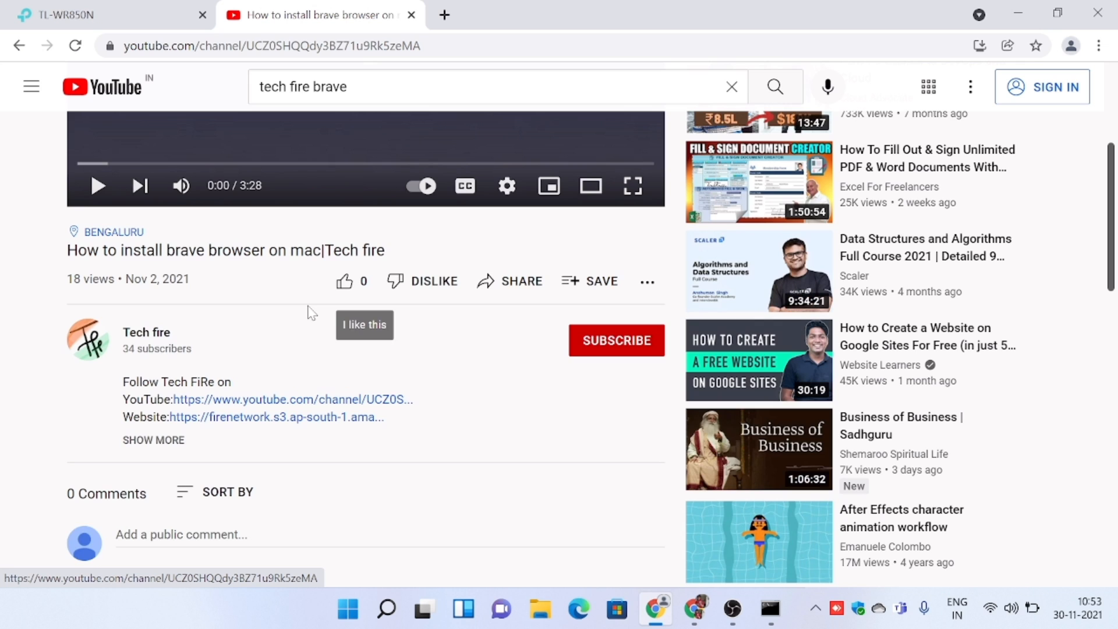
{"action": "left_click", "coordinate": [1015, 1]}
{"action": "left_click", "coordinate": [776, 116]}
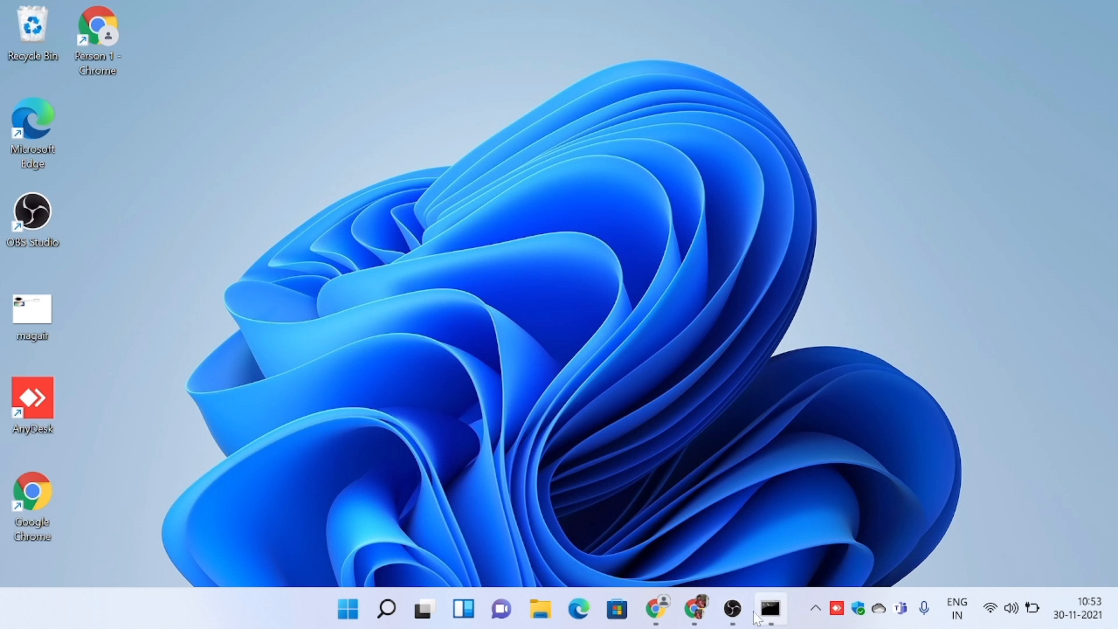
{"action": "left_click", "coordinate": [657, 610]}
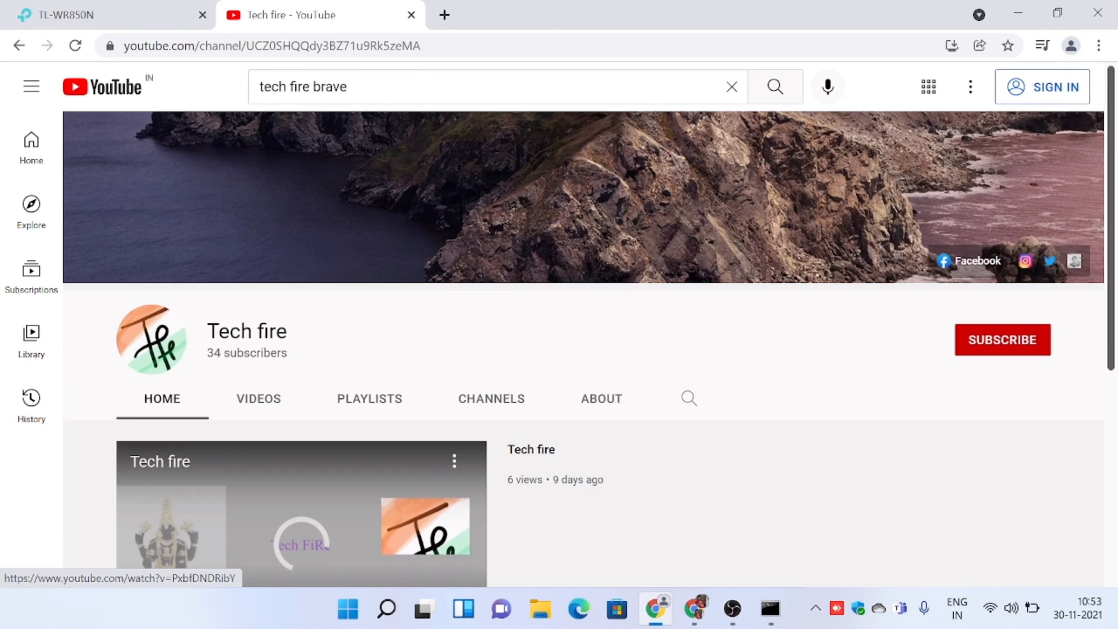
Show the Tech fire channel's uploaded videos and look through the list.
{"action": "left_click", "coordinate": [259, 399]}
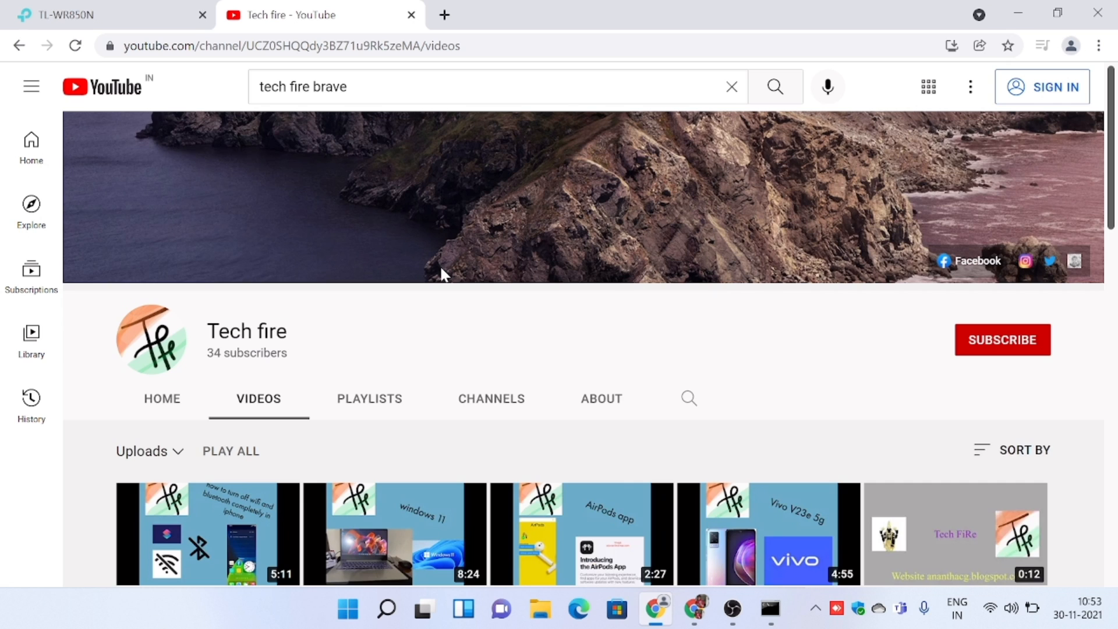
{"action": "scroll", "coordinate": [443, 274], "scroll_direction": "down", "scroll_amount": 3}
{"action": "scroll", "coordinate": [442, 274], "scroll_direction": "down", "scroll_amount": 1}
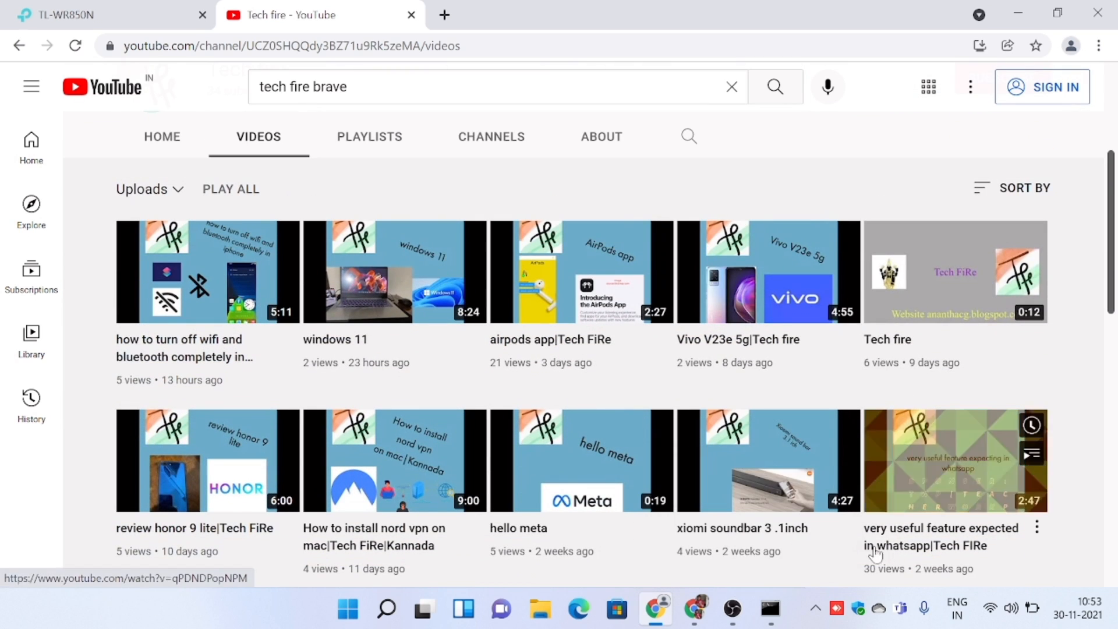
Switch to OBS and stop the screen recording.
{"action": "left_click", "coordinate": [736, 607]}
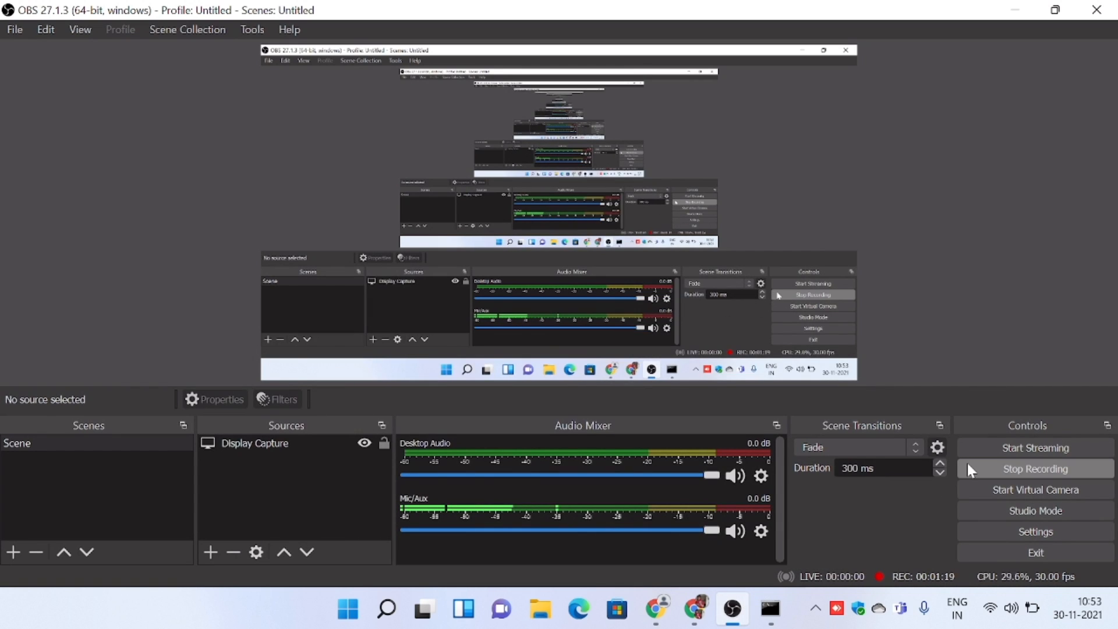
{"action": "left_click", "coordinate": [969, 465]}
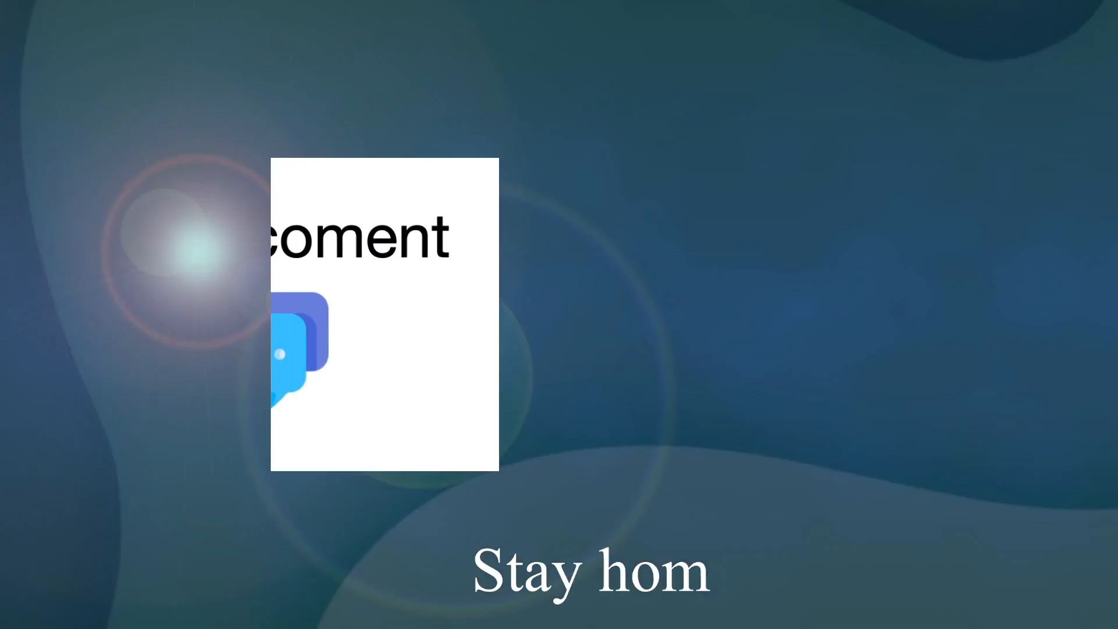